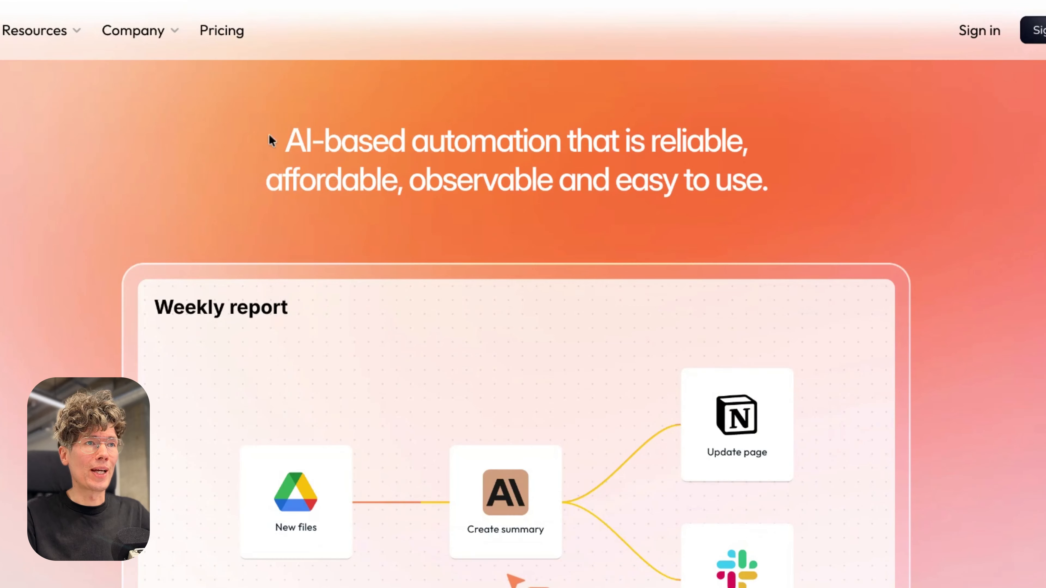
Examine the Glow homepage's headline, sample workflow, integrations section, and the reliability and accessibility cards.
drag(271, 140, 577, 142)
click(651, 215)
scroll(652, 215, down, 5)
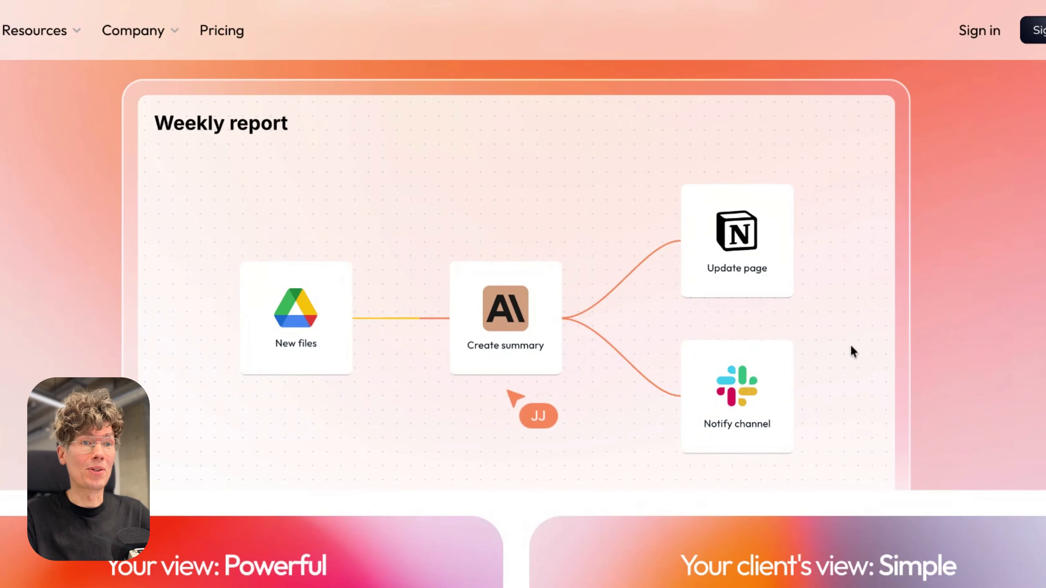
scroll(827, 348, down, 5)
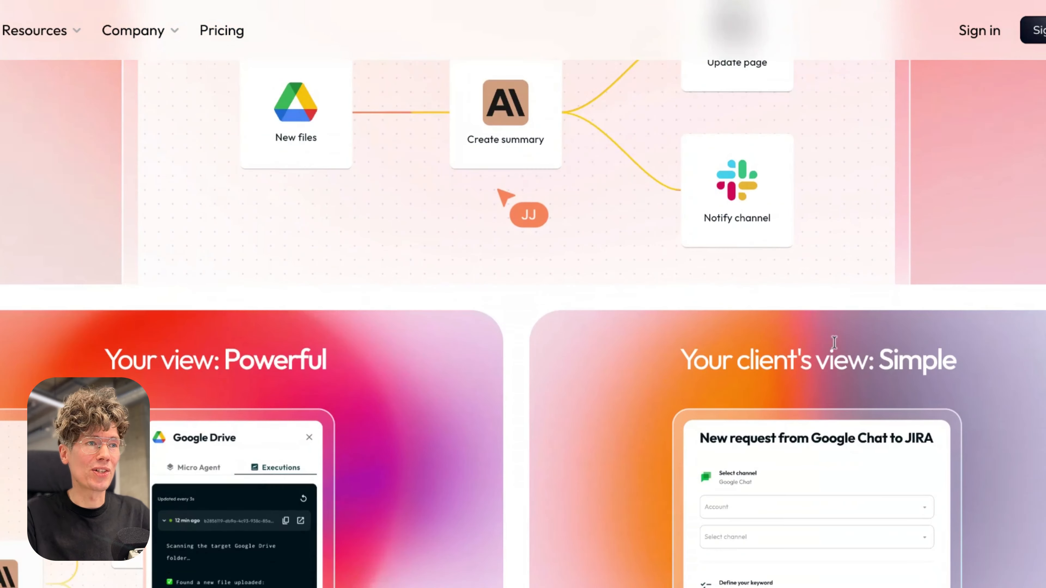
scroll(873, 378, down, 10)
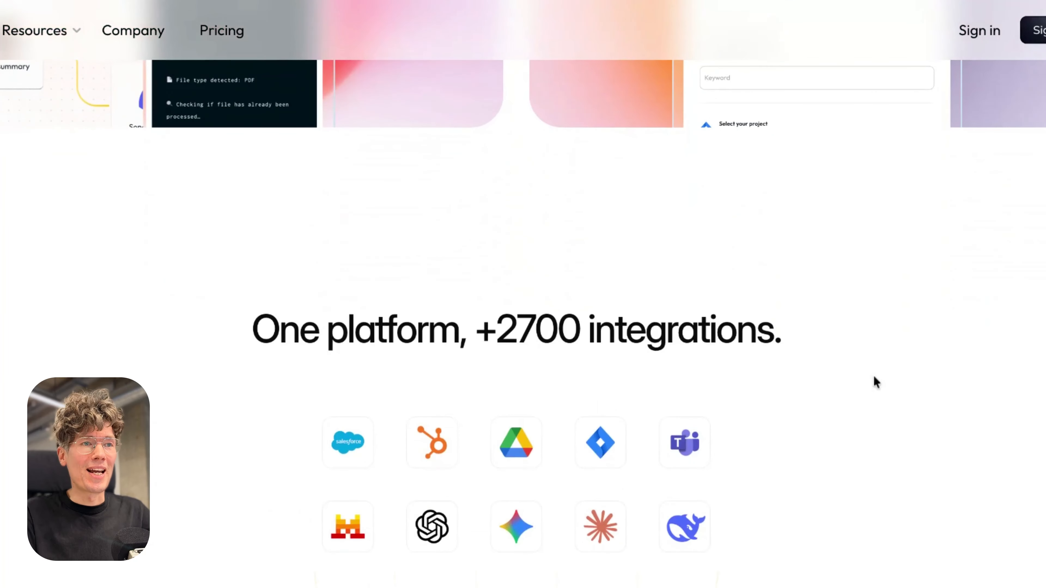
drag(505, 334, 581, 330)
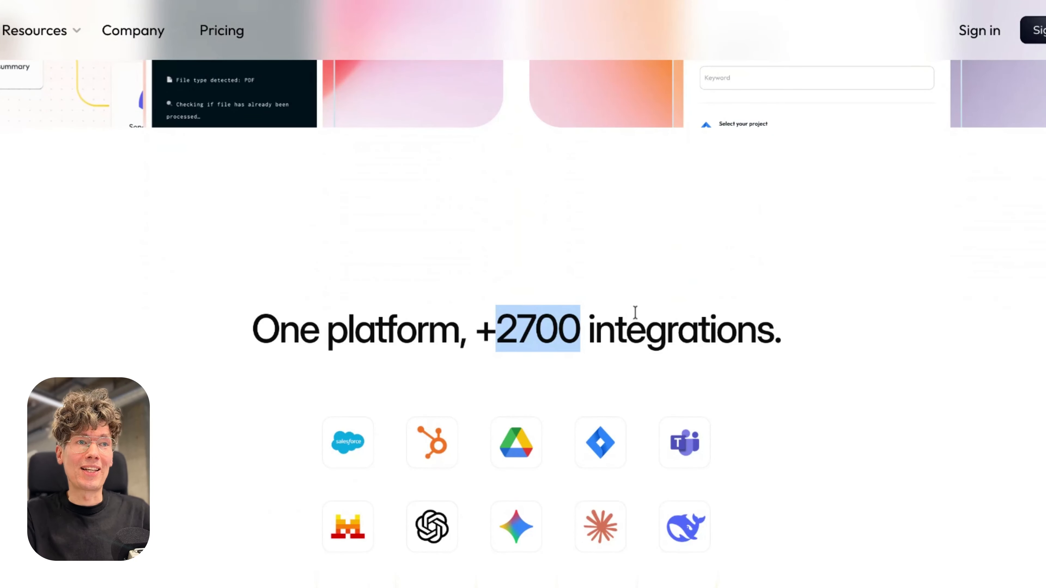
scroll(684, 364, down, 5)
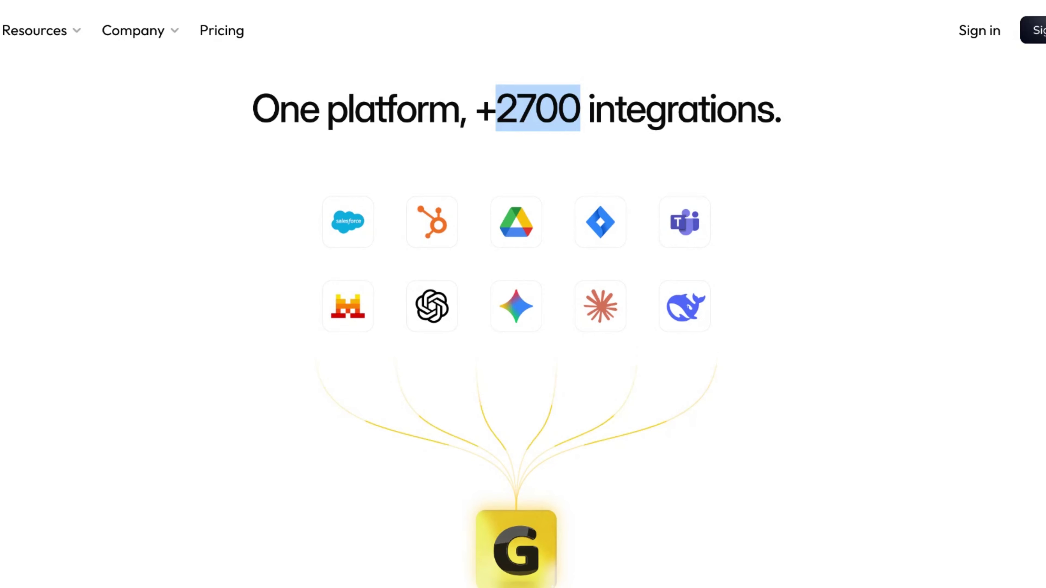
scroll(719, 369, down, 1)
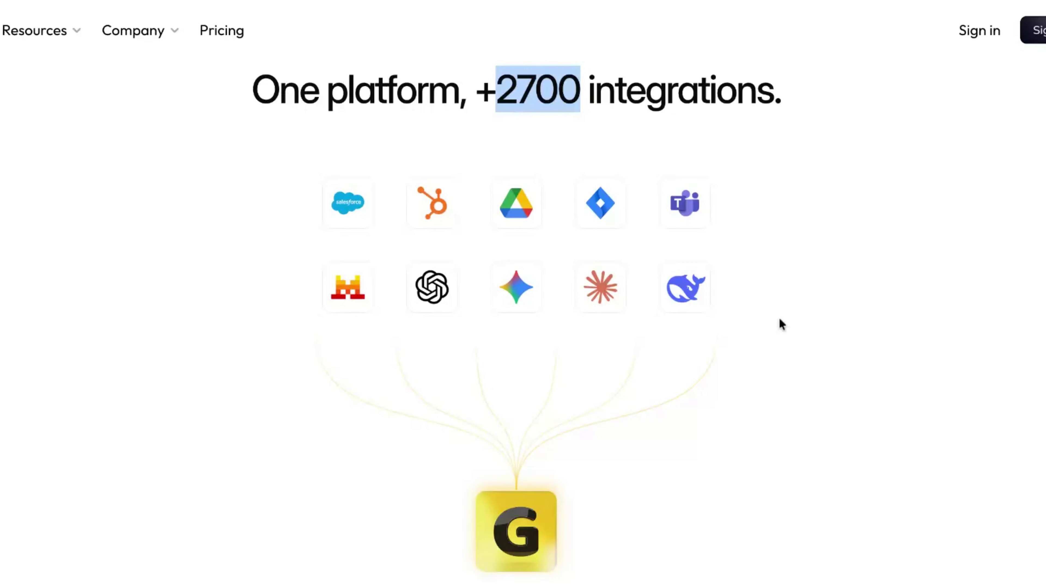
scroll(781, 324, down, 5)
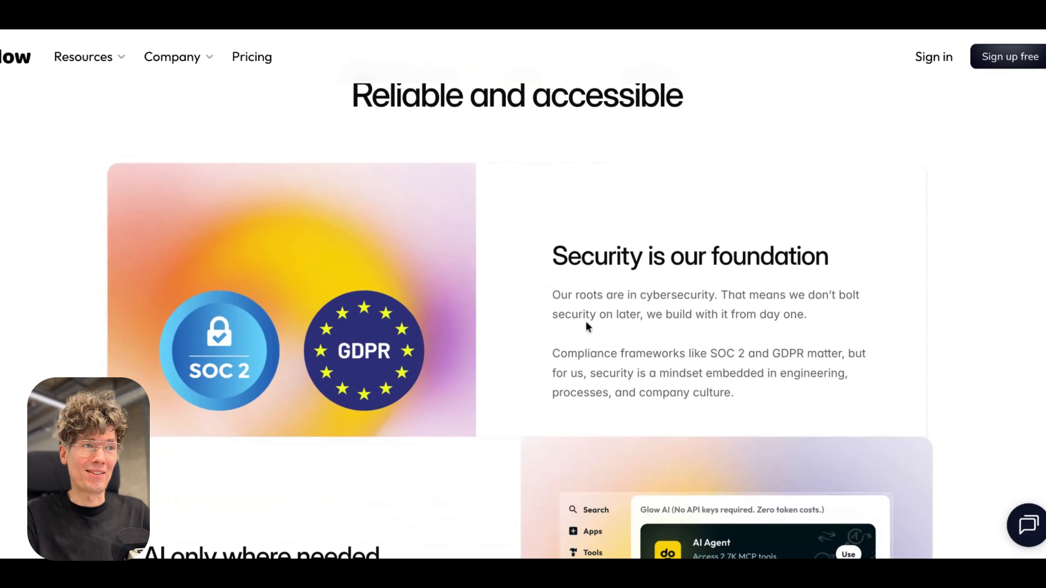
scroll(427, 245, down, 8)
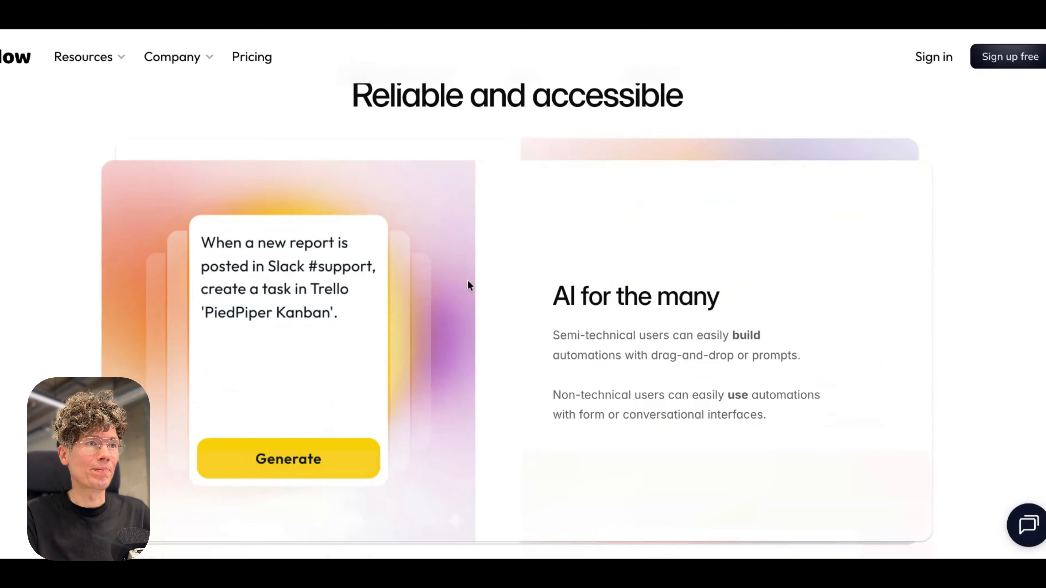
scroll(553, 259, down, 5)
scroll(550, 259, up, 5)
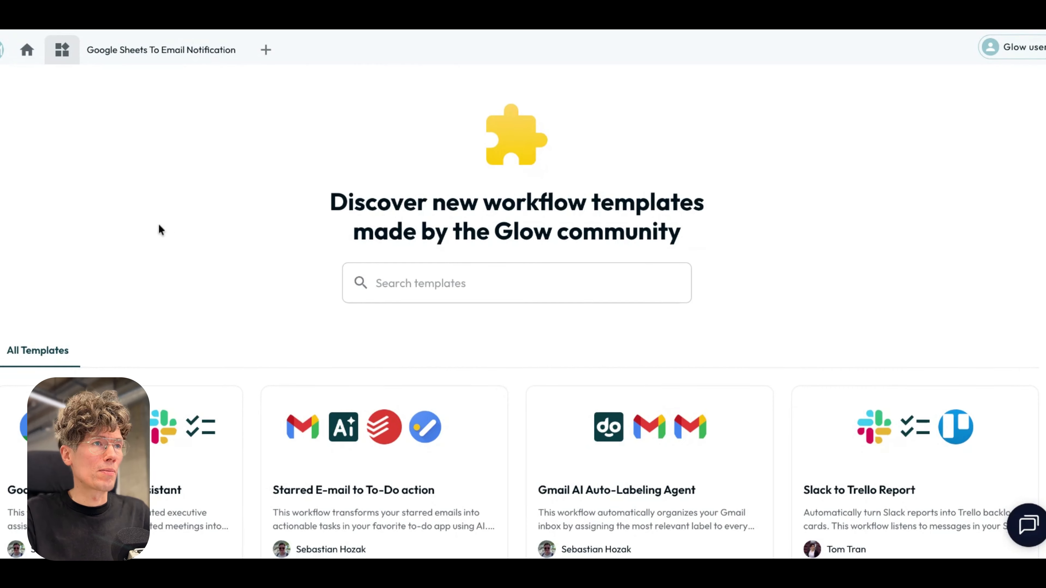
Browse the community workflow templates after a brief look at the list of all workflows.
click(26, 50)
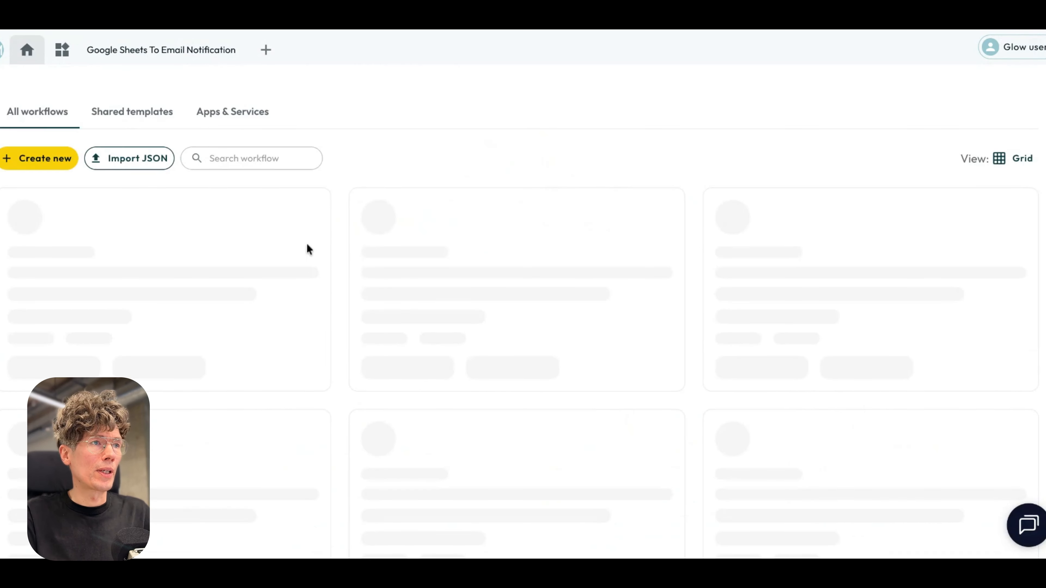
click(63, 53)
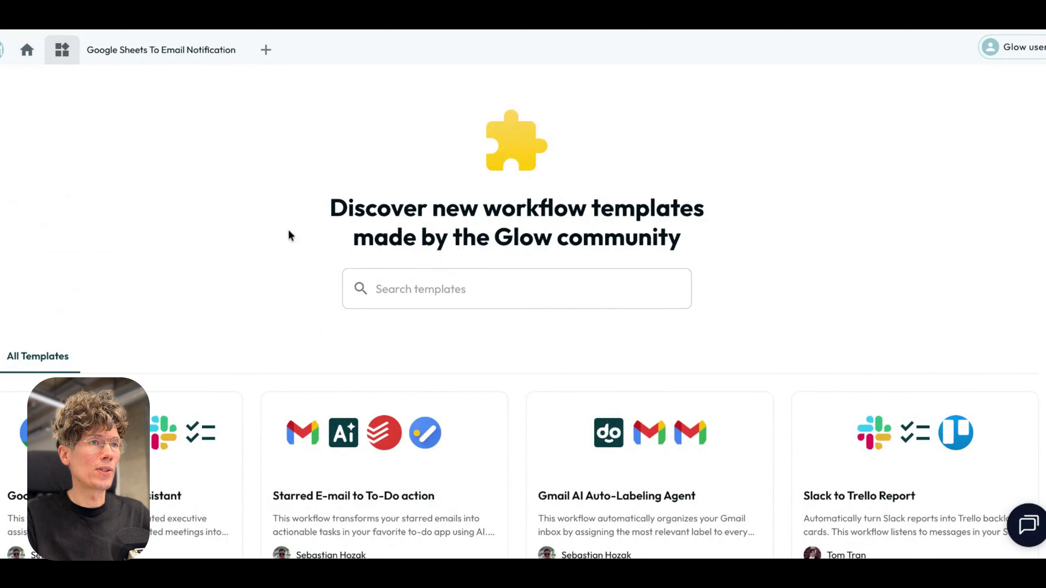
scroll(261, 304, down, 6)
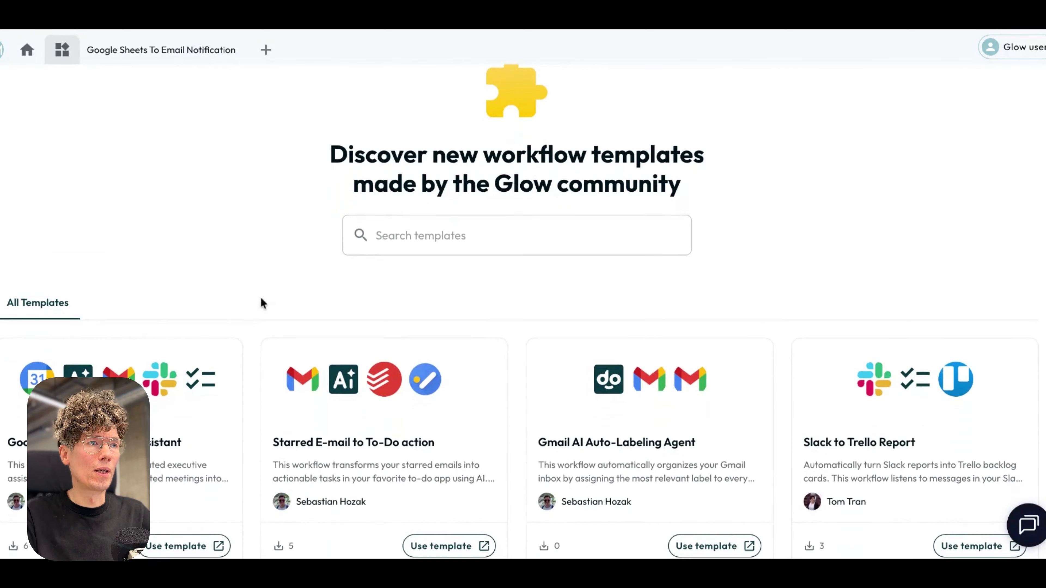
scroll(264, 303, down, 2)
scroll(269, 297, up, 1)
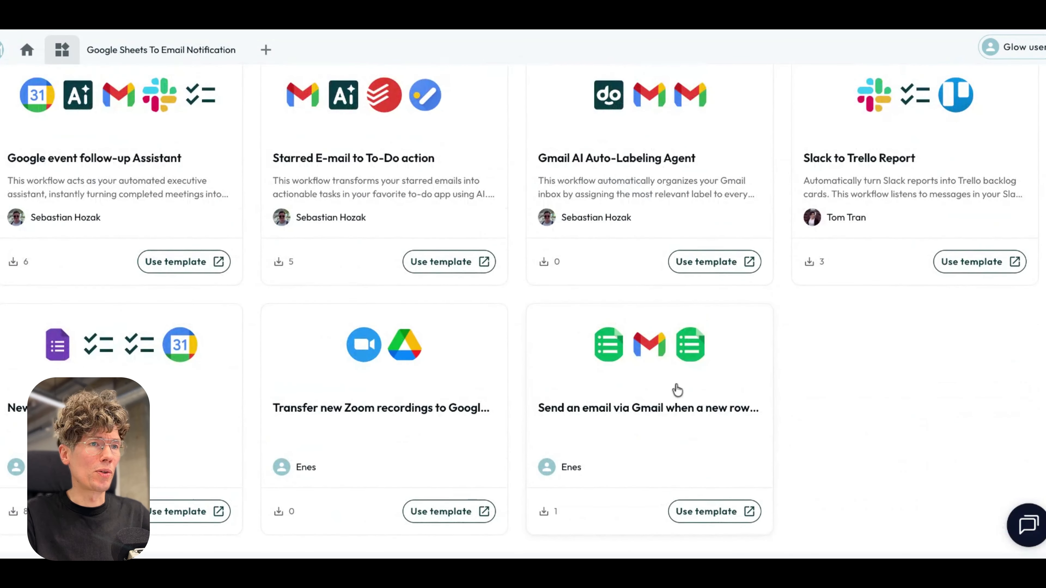
scroll(506, 300, up, 2)
scroll(506, 299, up, 5)
scroll(647, 356, down, 5)
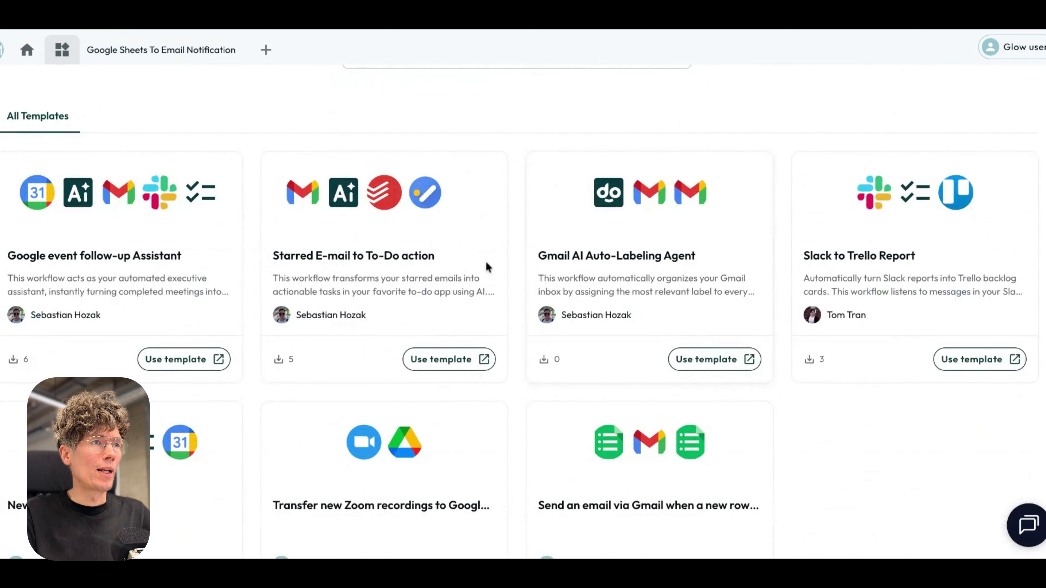
Open the Google Sheets to Email Notification workflow from the home page and show its Workflow assistant.
click(27, 49)
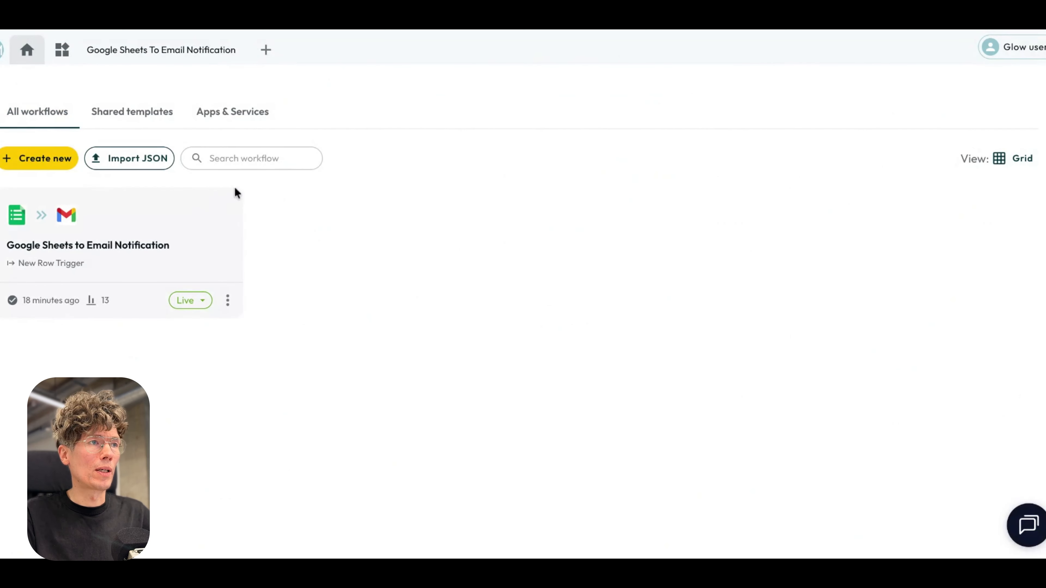
click(139, 248)
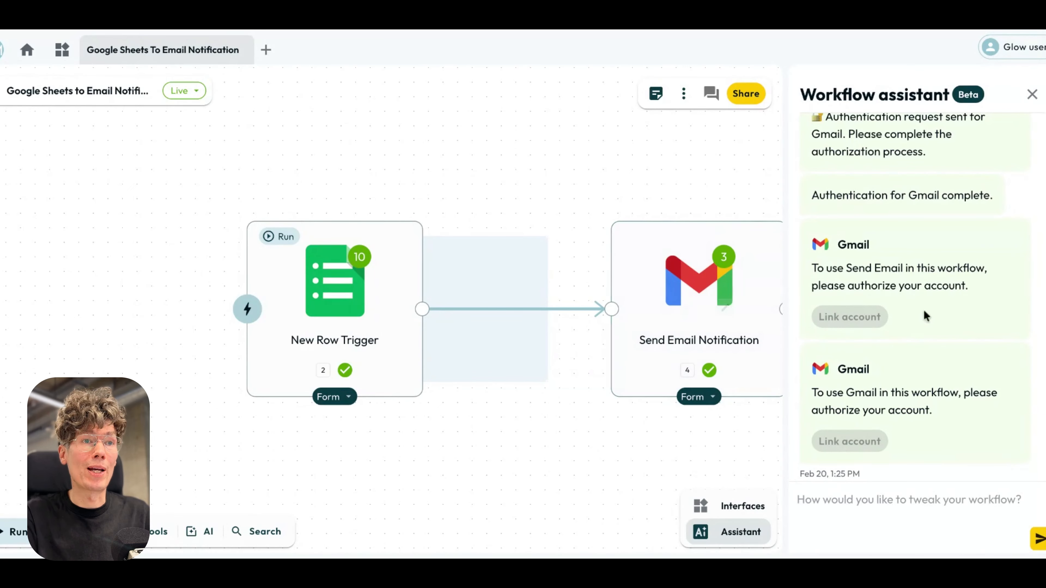
click(1031, 94)
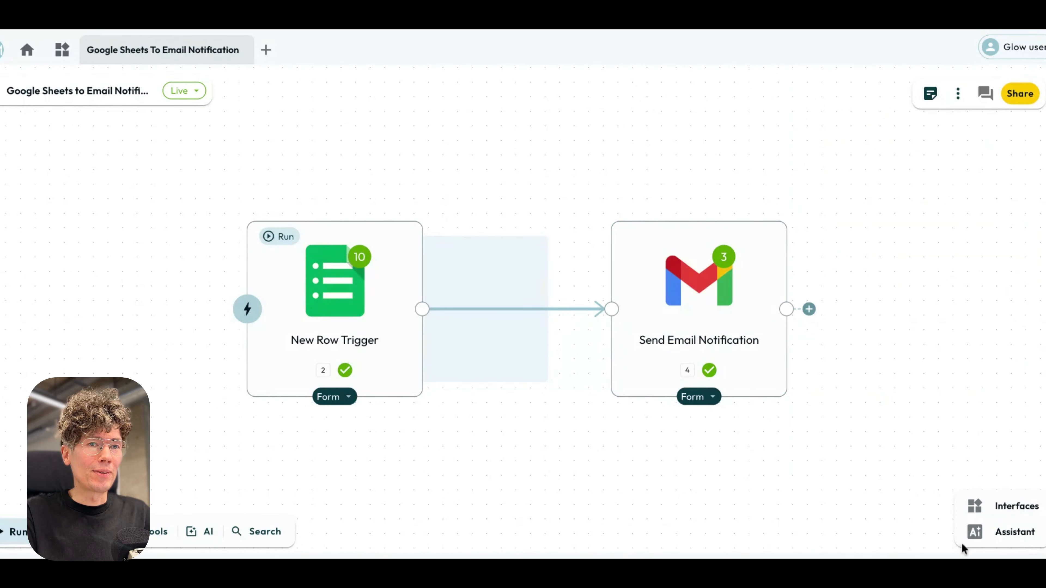
click(1001, 536)
Go back through the assistant conversation to the original request for the Google Sheets to Telegram workflow and read it.
scroll(957, 339, up, 10)
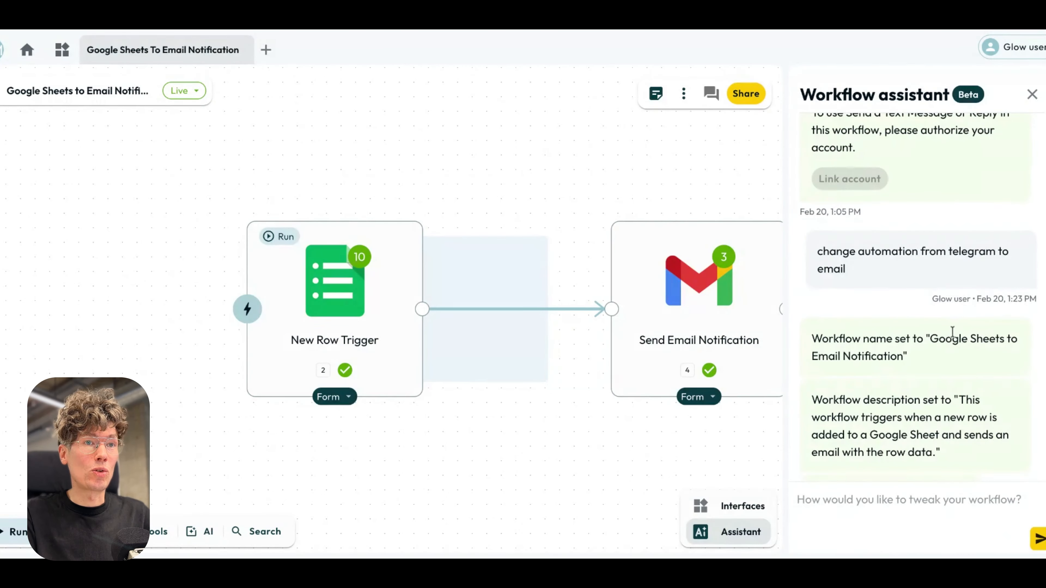
scroll(958, 352, up, 5)
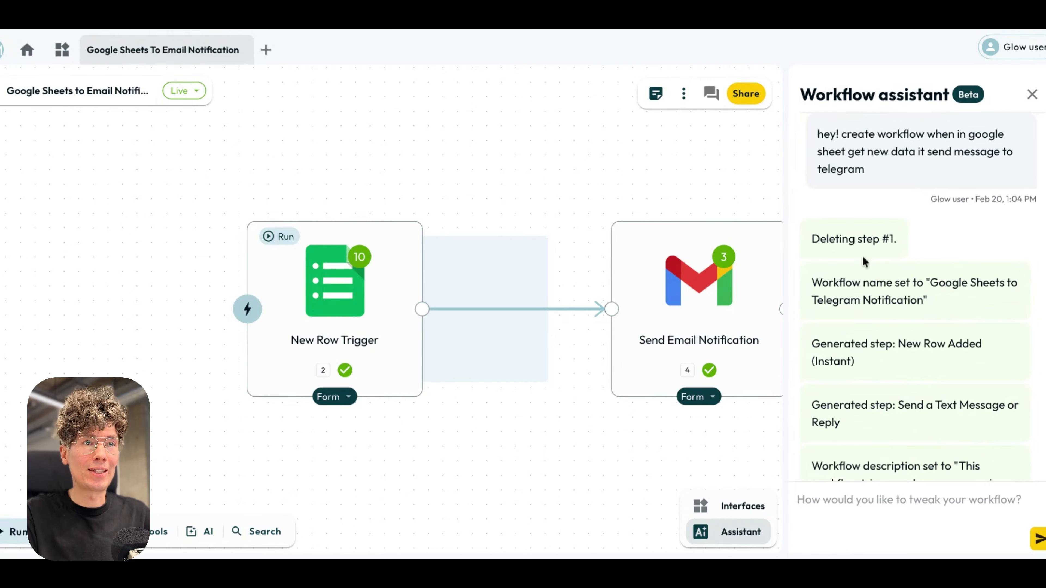
scroll(872, 253, down, 2)
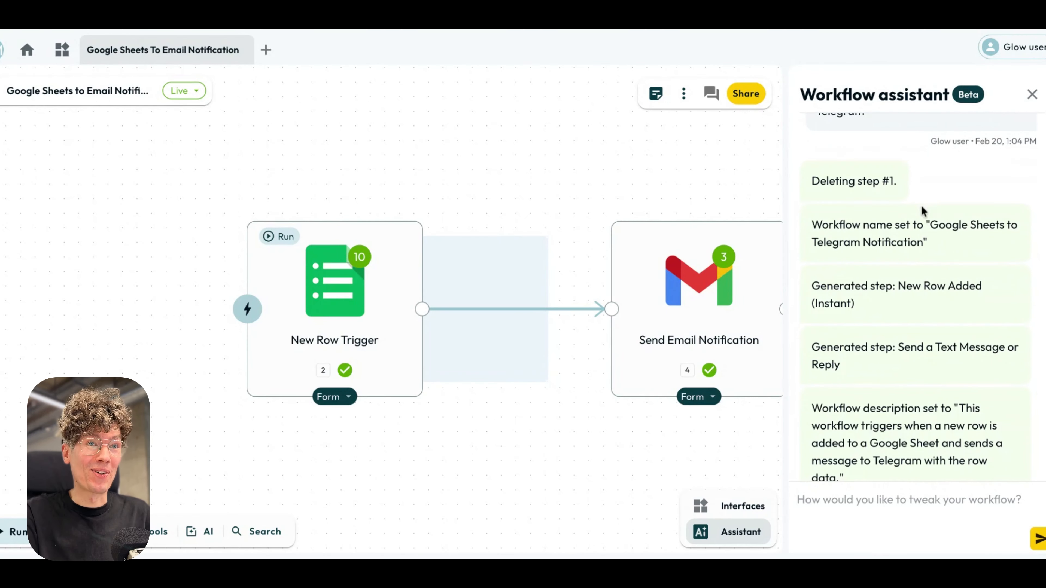
scroll(913, 202, down, 2)
scroll(894, 166, up, 4)
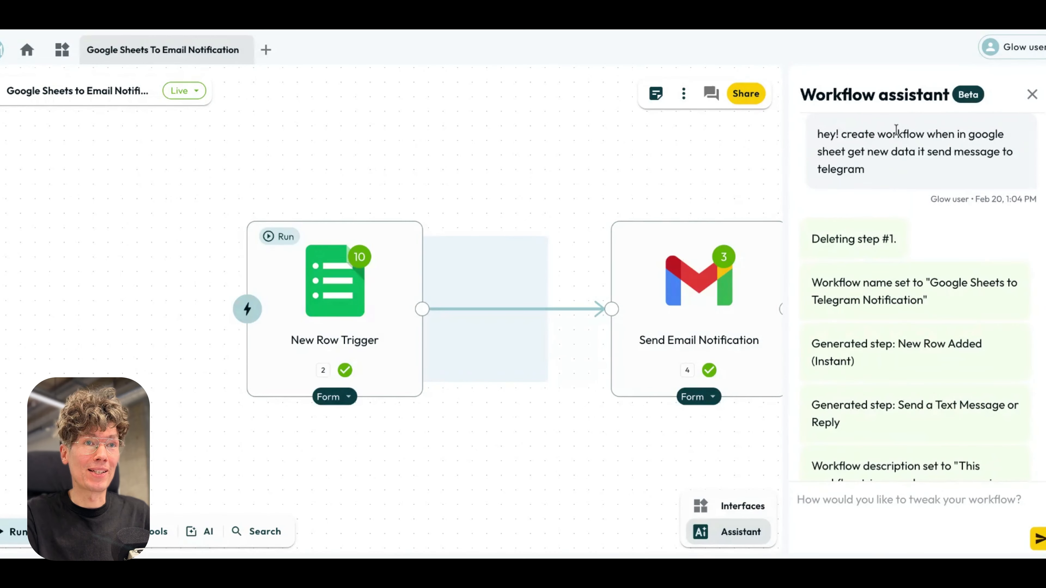
drag(896, 130, 961, 146)
click(918, 151)
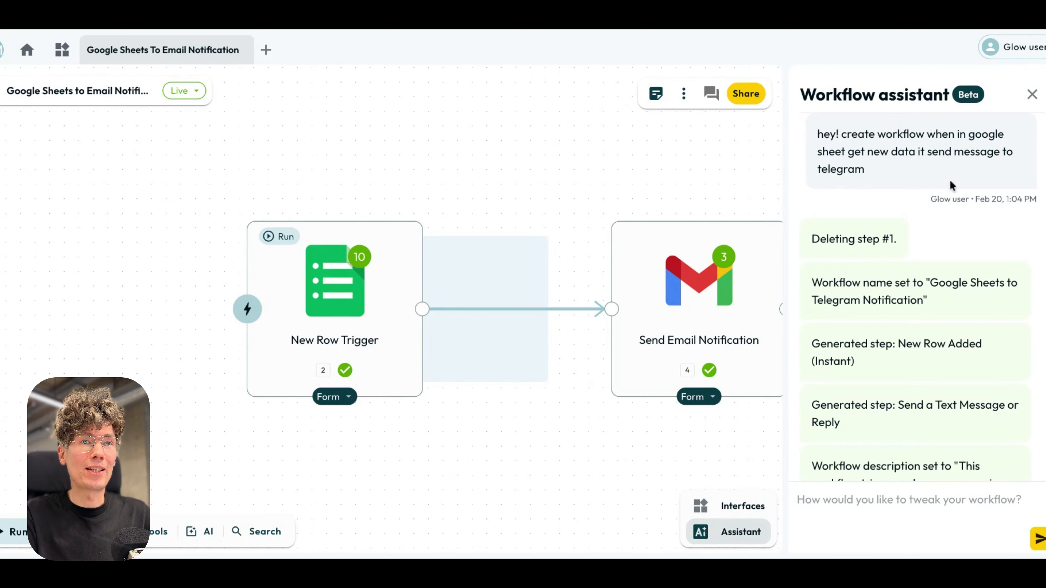
Read the assistant's replies, the request to change the automation from Telegram to email, and the Gmail authorization messages.
scroll(945, 222, down, 2)
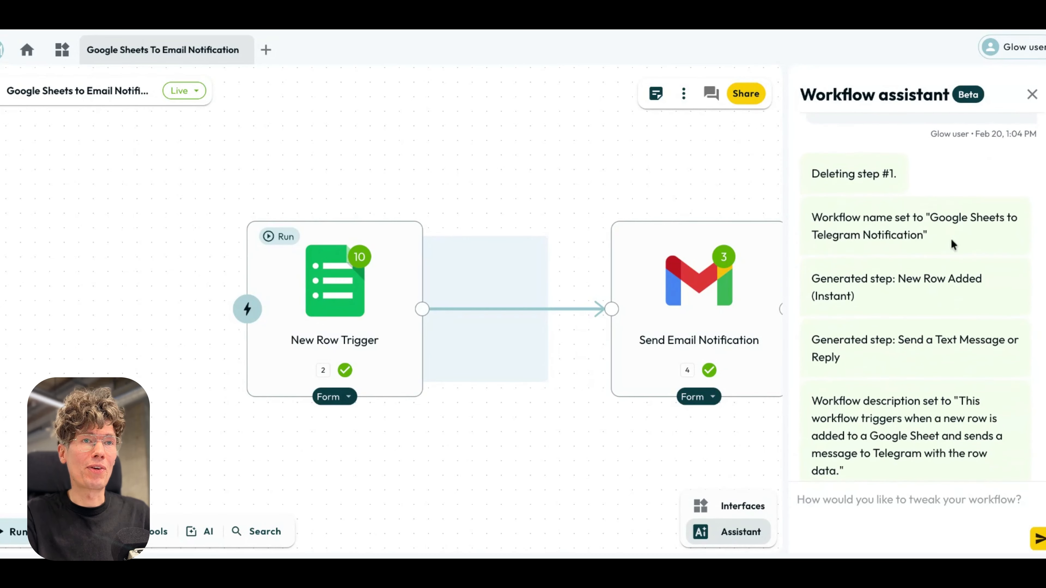
scroll(939, 267, down, 8)
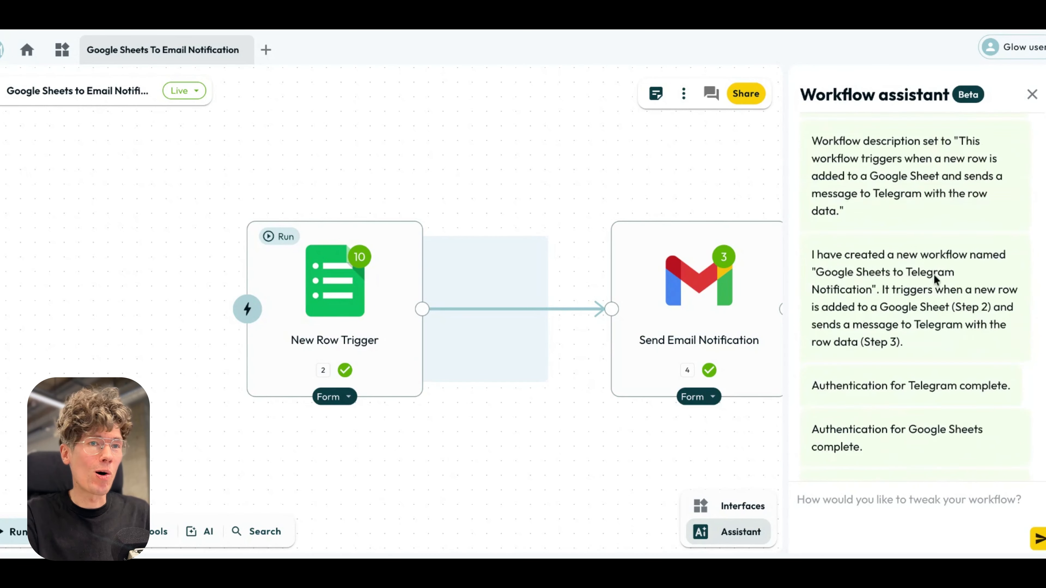
scroll(934, 278, down, 4)
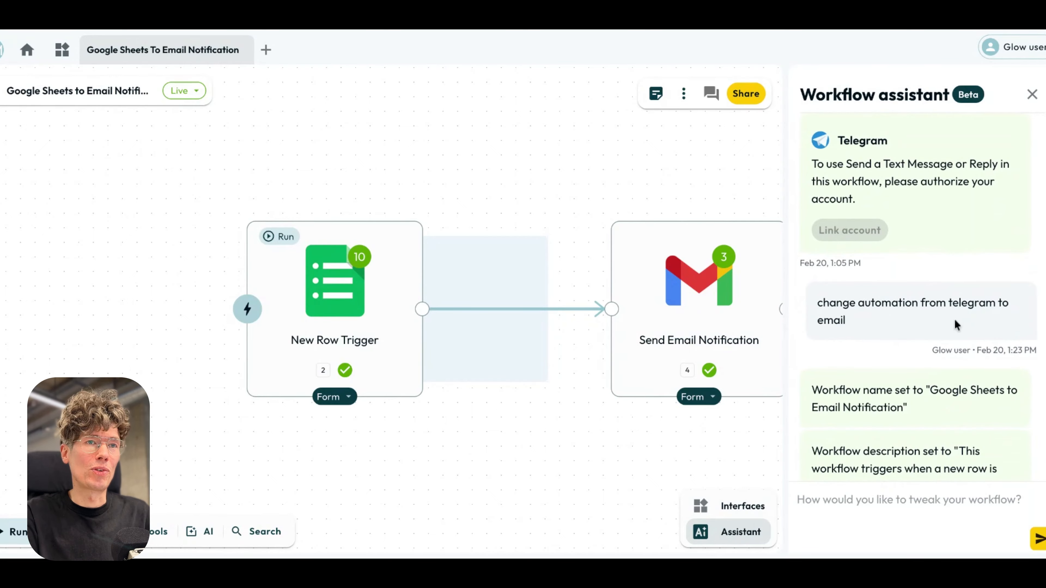
triple_click(910, 325)
click(920, 322)
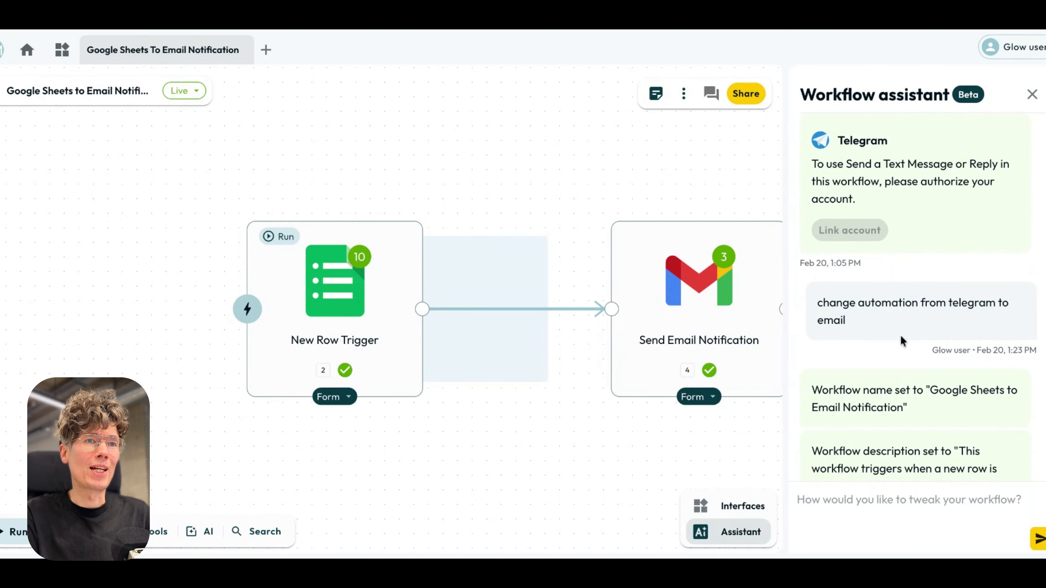
scroll(901, 341, down, 8)
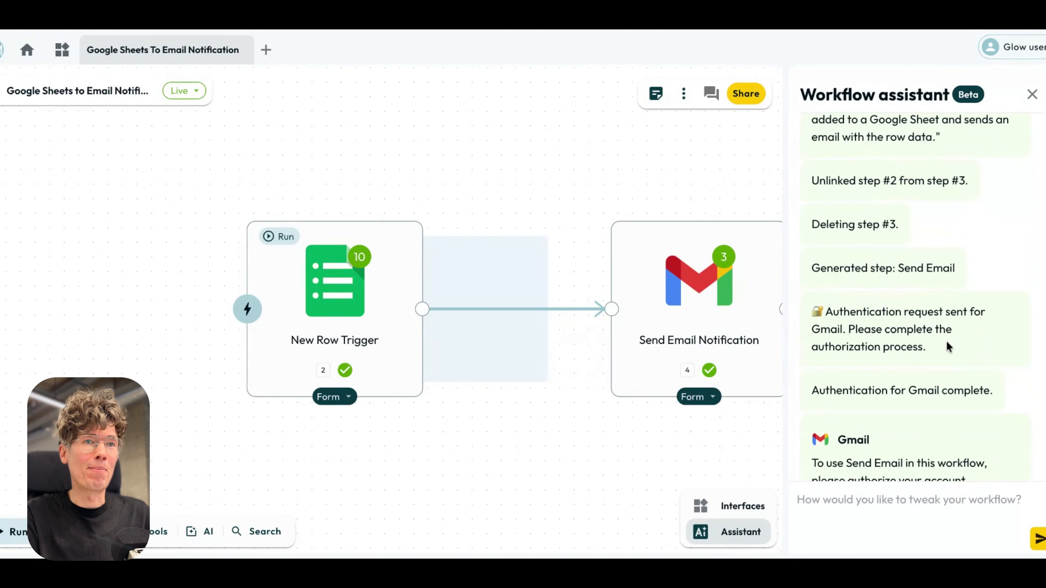
scroll(946, 346, down, 5)
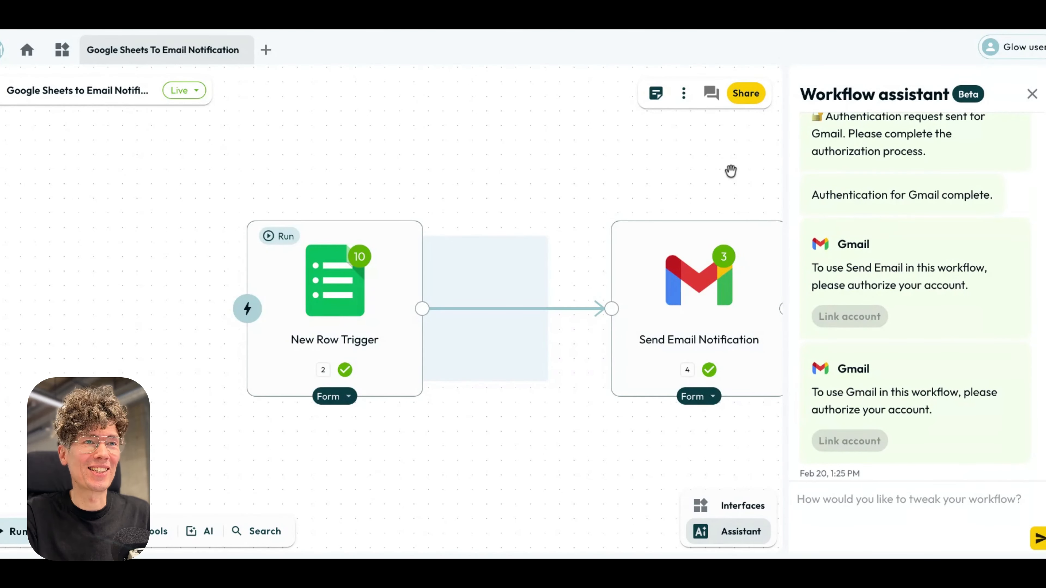
Open the New Row Trigger step and review its account, task, spreadsheet and worksheet settings.
click(397, 306)
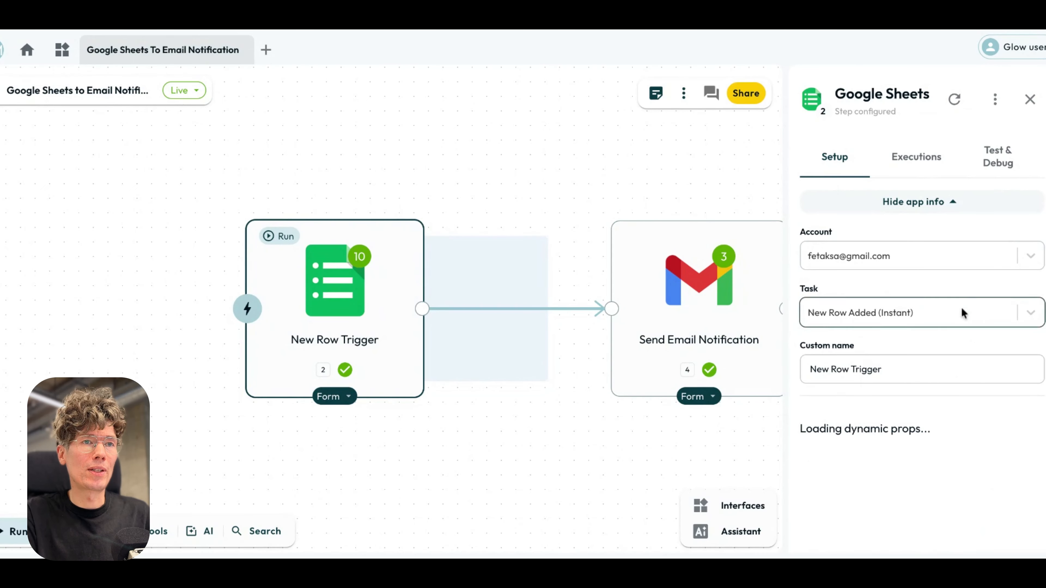
scroll(849, 378, down, 6)
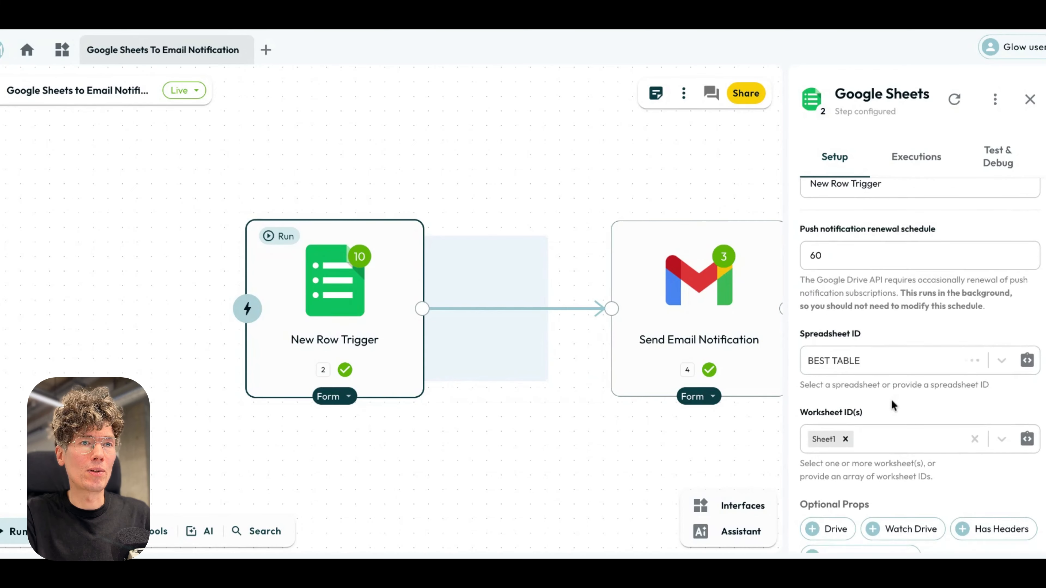
scroll(871, 416, down, 1)
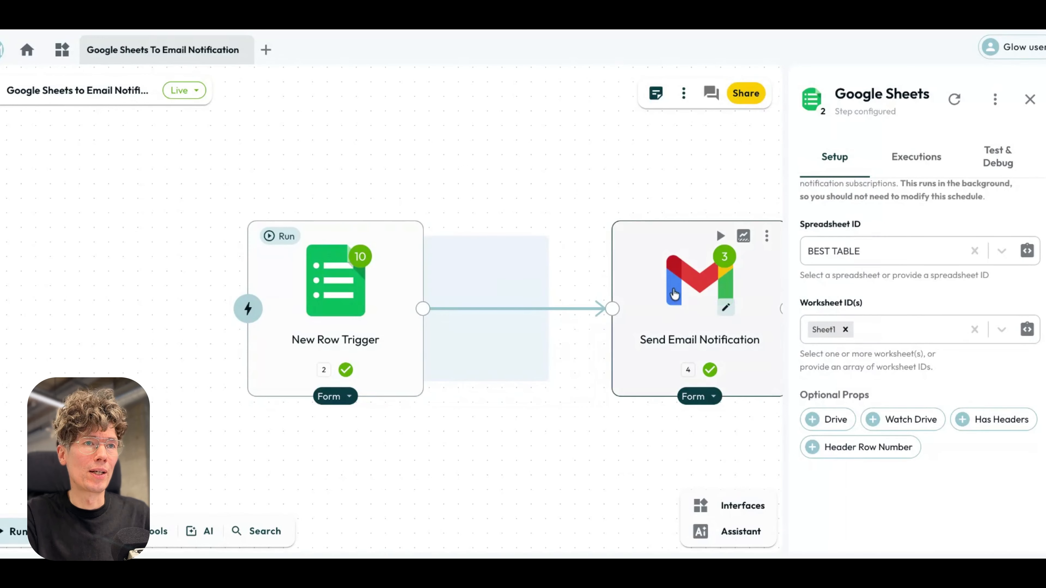
Open the Send Email Notification step and review its MCP Mode instructions, highlighting the recipient's email address.
click(623, 302)
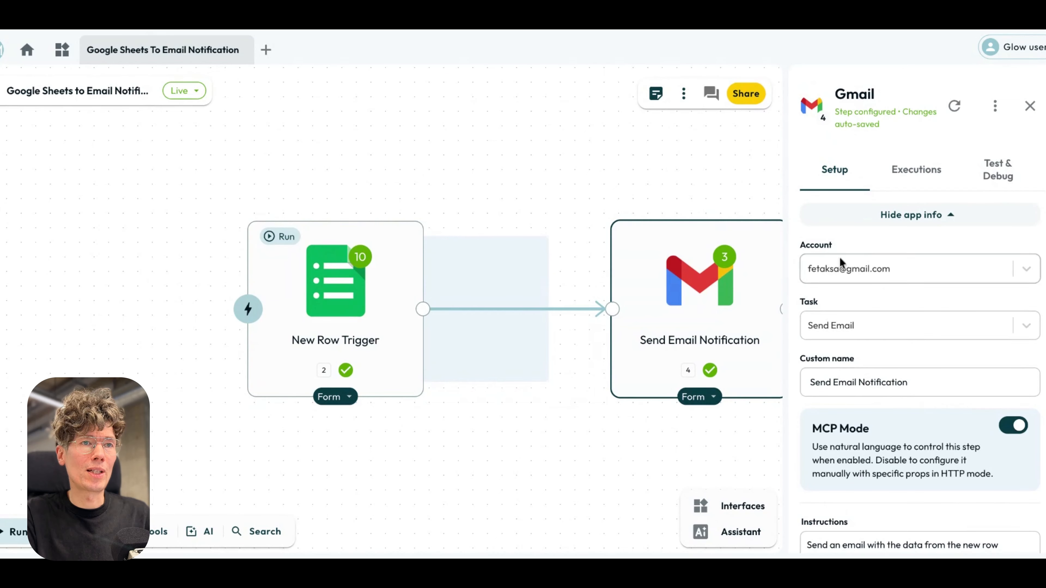
scroll(915, 379, down, 4)
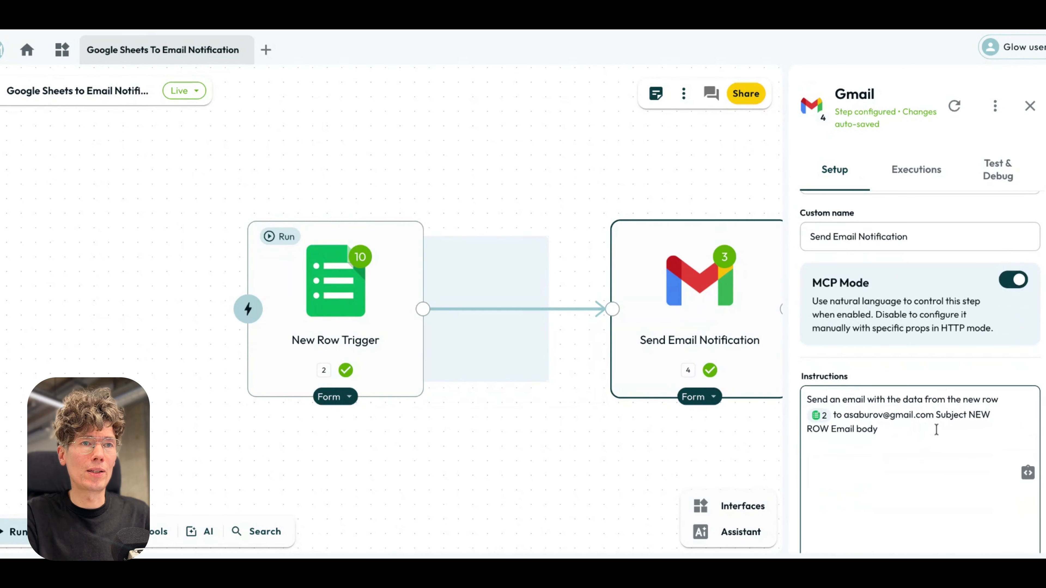
drag(934, 427, 818, 381)
click(919, 443)
scroll(921, 442, down, 1)
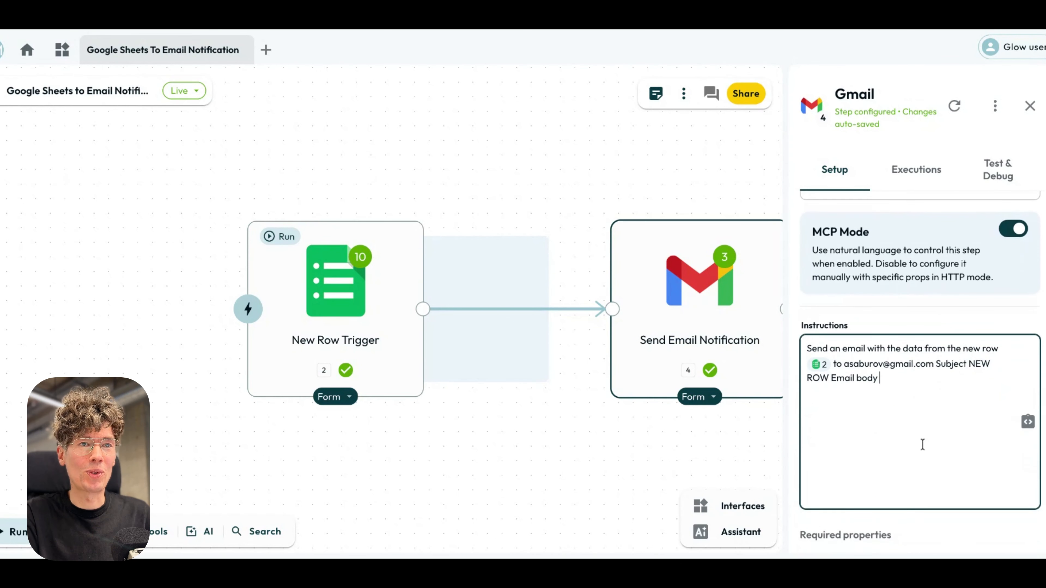
drag(844, 364, 902, 365)
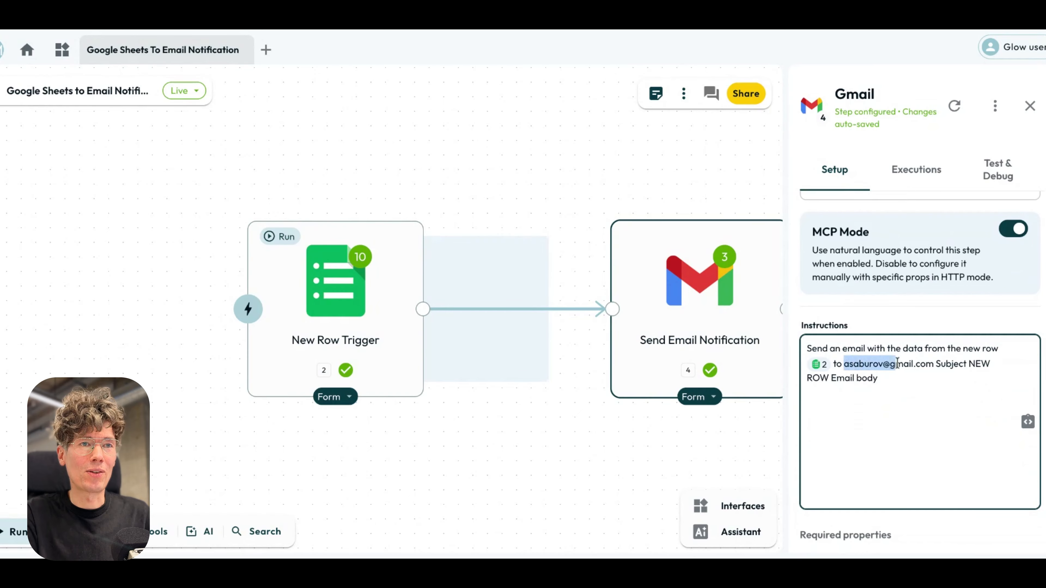
Add "heyhey" as the email body in the Send Email Notification instructions, and check the workflow's Draft and Live status options, keeping Live.
click(903, 364)
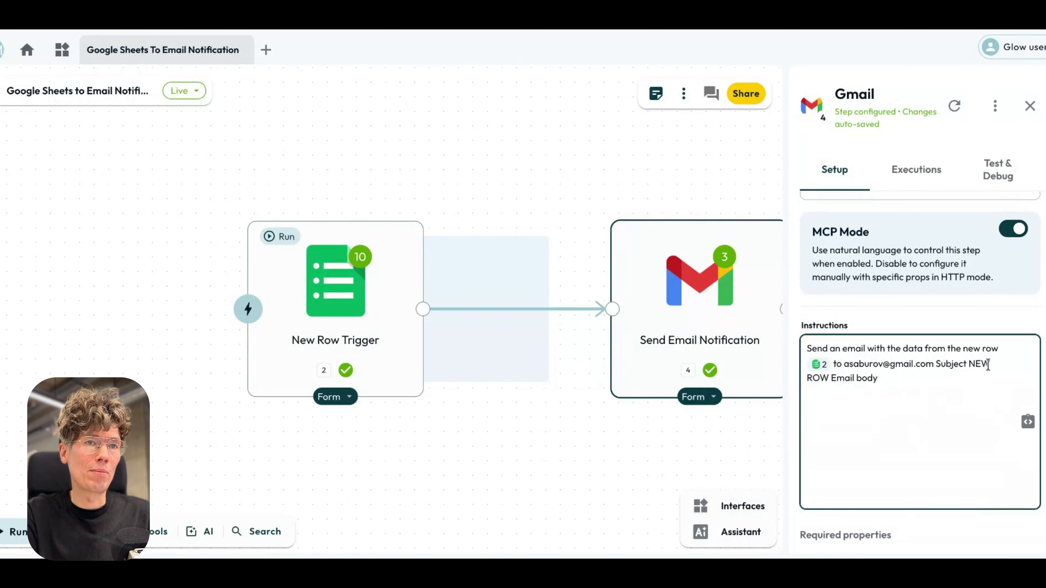
click(981, 387)
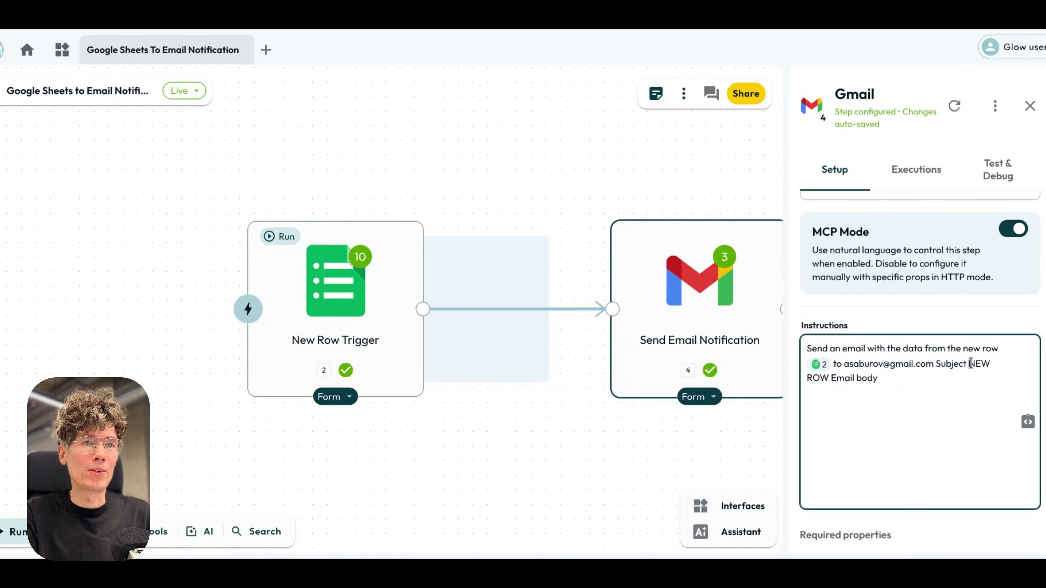
drag(970, 364, 830, 378)
click(845, 378)
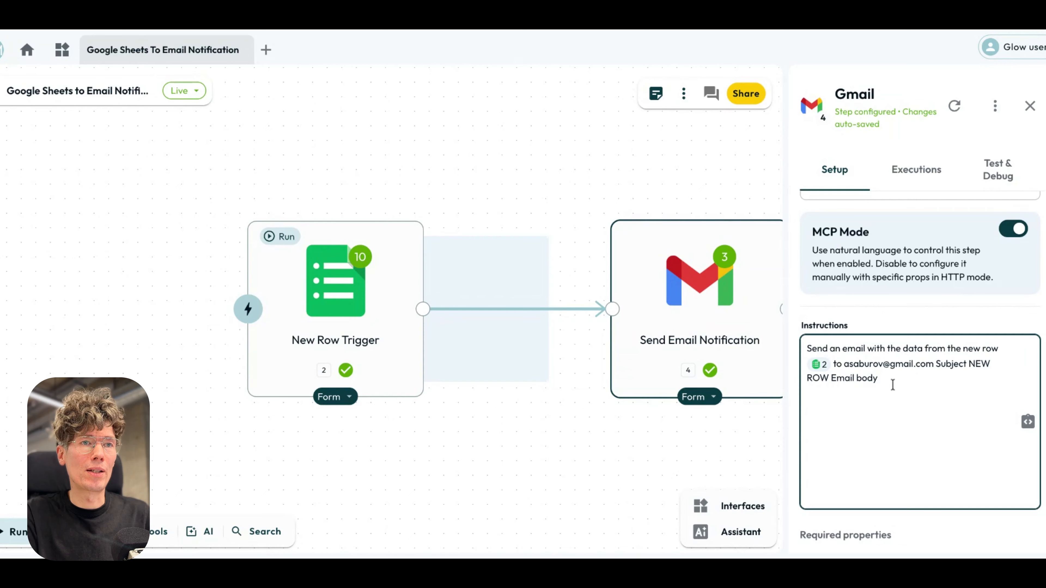
scroll(938, 394, down, 2)
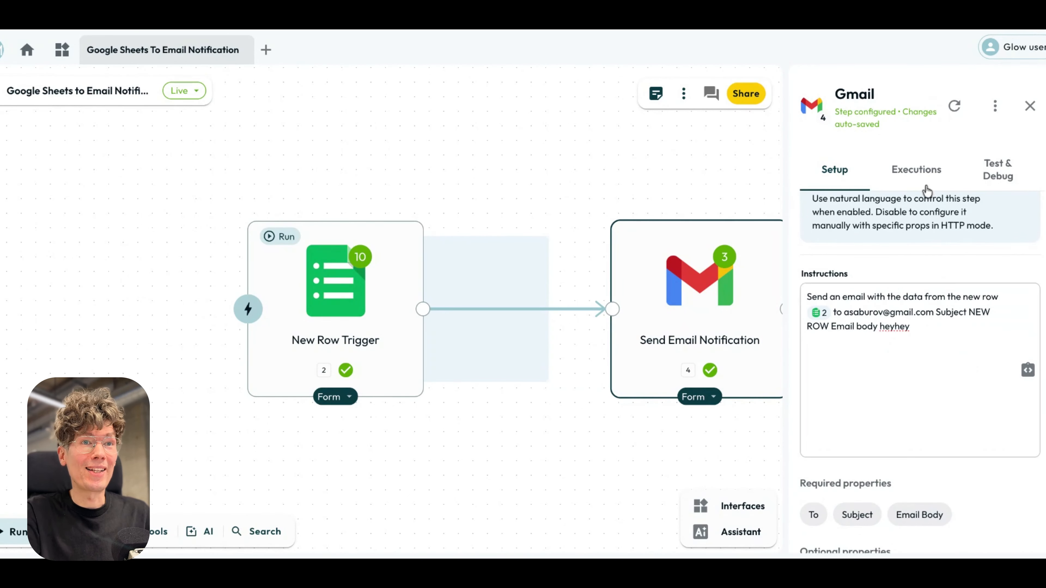
click(671, 185)
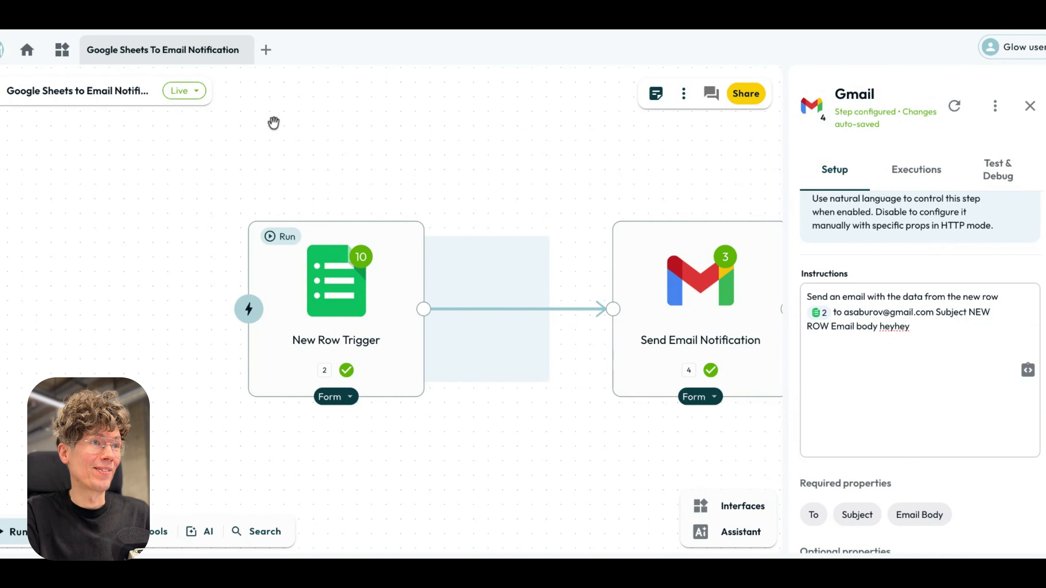
click(196, 93)
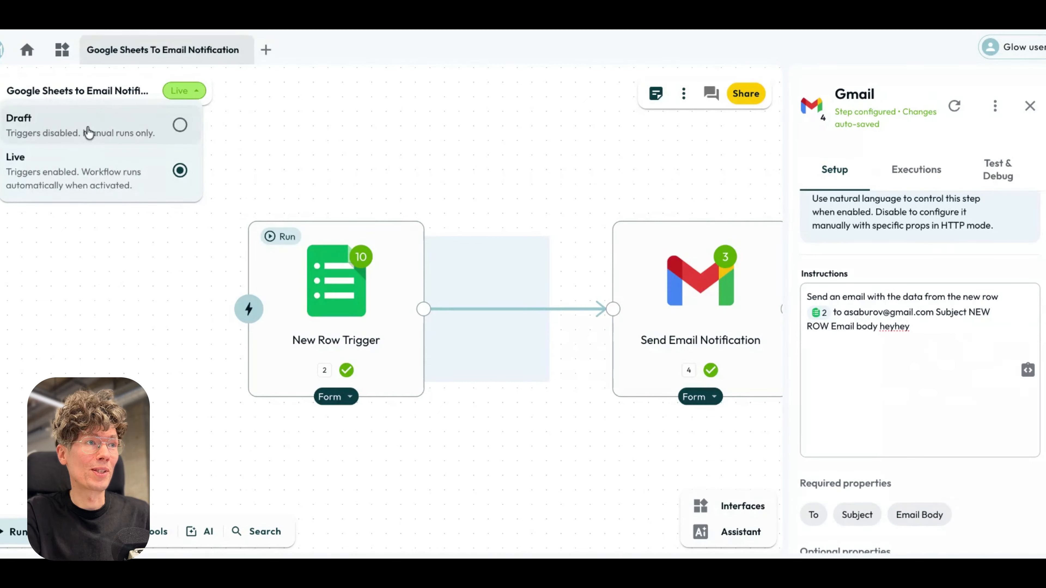
click(290, 156)
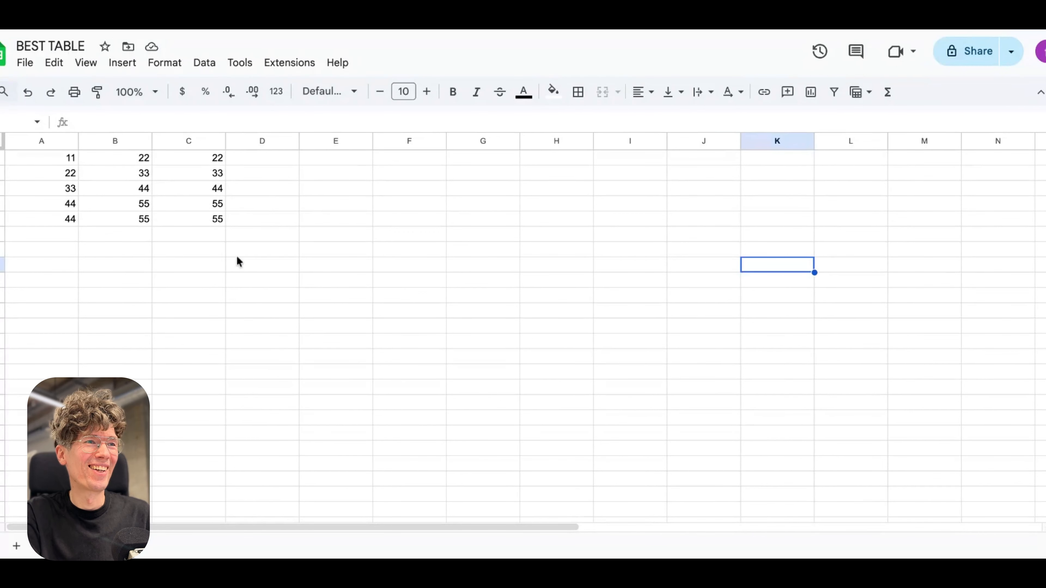
In the BEST TABLE spreadsheet, copy the last row (44, 55, 55) and paste it into the first empty row below.
click(158, 240)
click(86, 237)
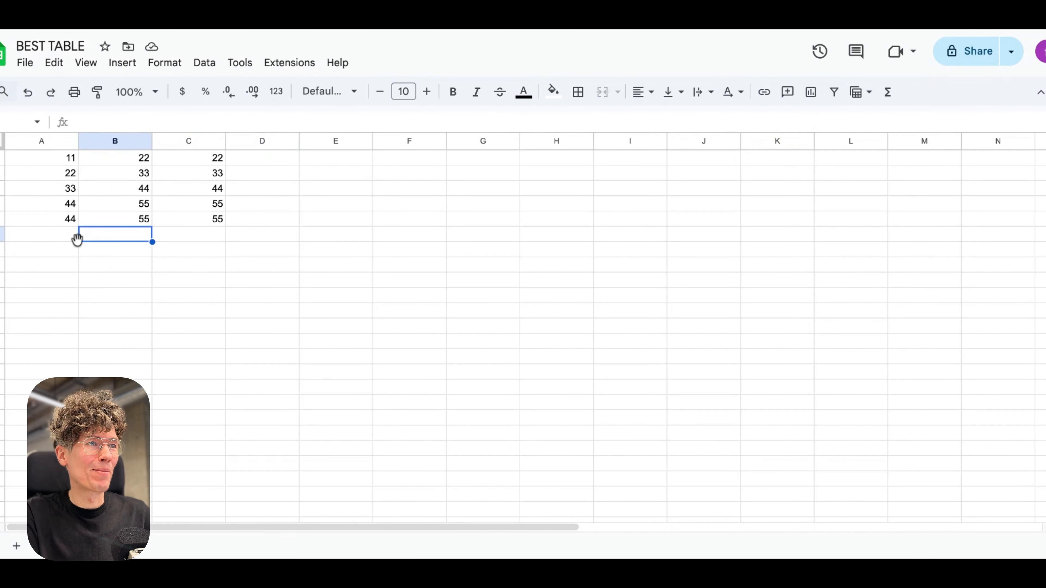
drag(68, 219, 160, 222)
key(super+c)
drag(45, 236, 214, 237)
click(210, 237)
click(66, 239)
key(super+v)
click(473, 282)
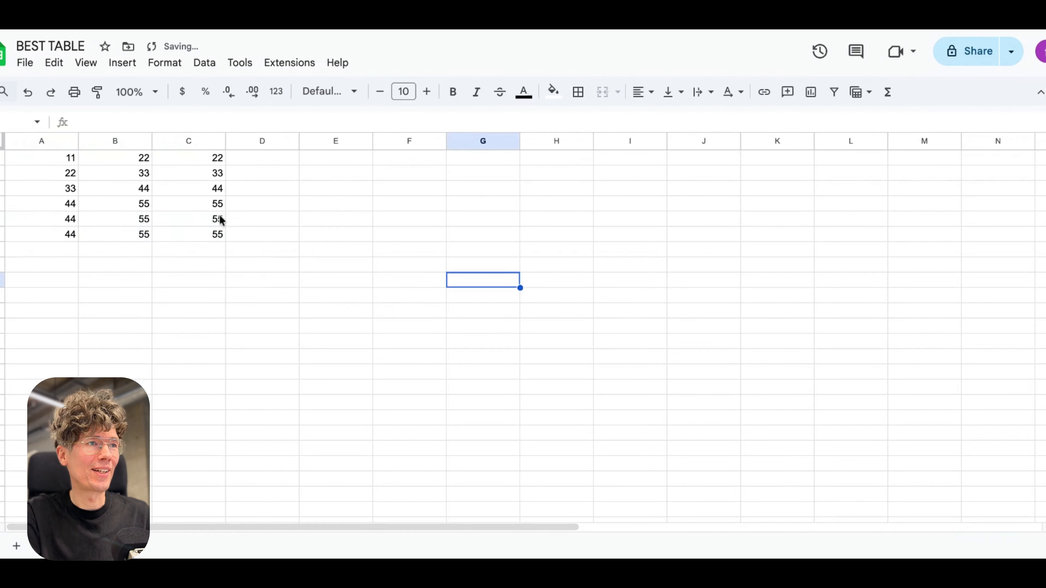
Switch to Gmail and check the arrival time and body of the NEW ROW email.
click(342, 252)
key(ctrl+Tab)
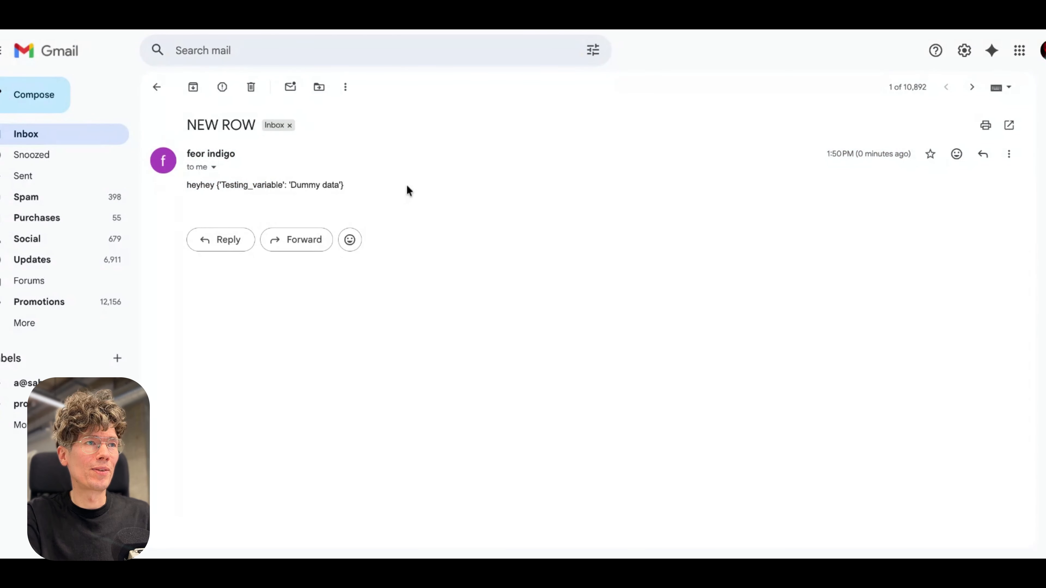
drag(863, 162, 890, 165)
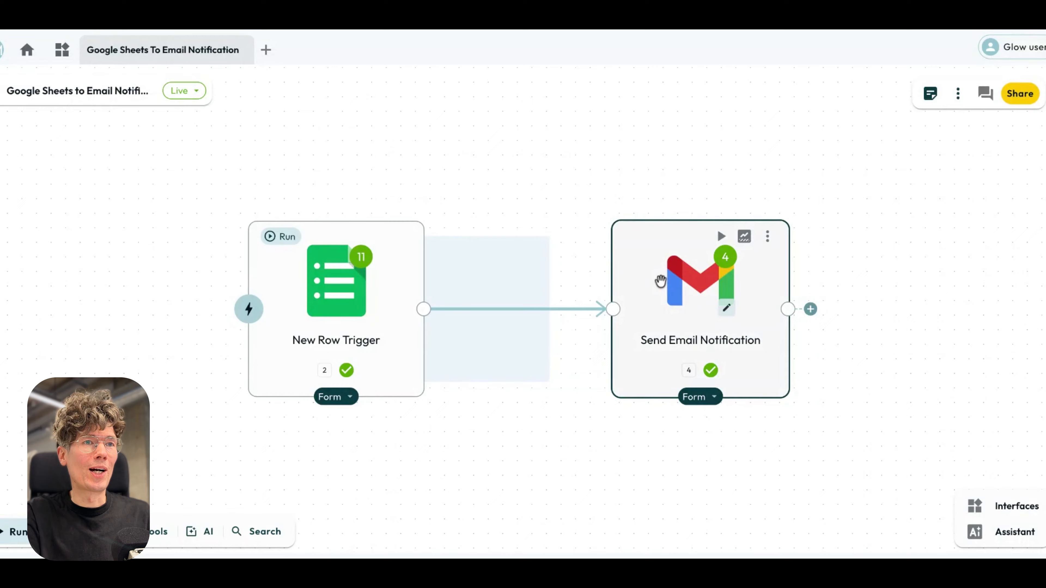
Return to the Glow workflow, reopen the Send Email Notification step and highlight its full MCP Mode instructions for review.
click(724, 285)
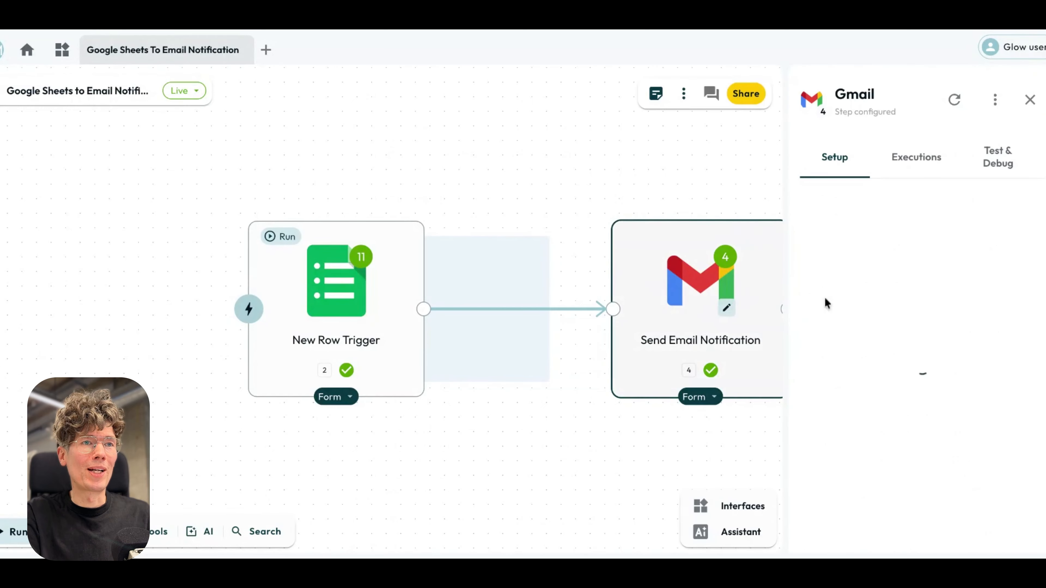
scroll(949, 347, down, 5)
drag(946, 356, 814, 310)
click(920, 381)
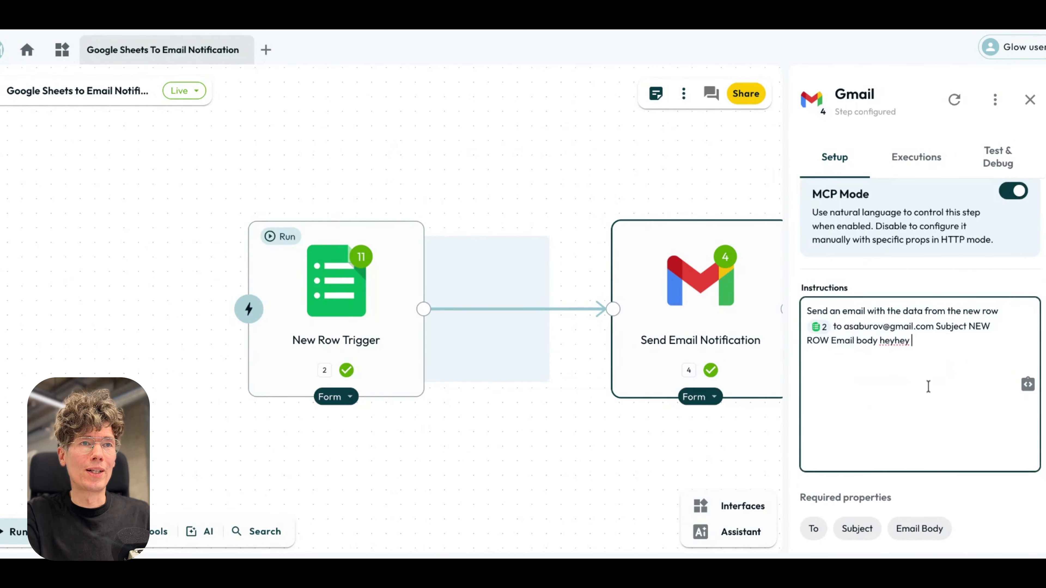
key(ctrl+a)
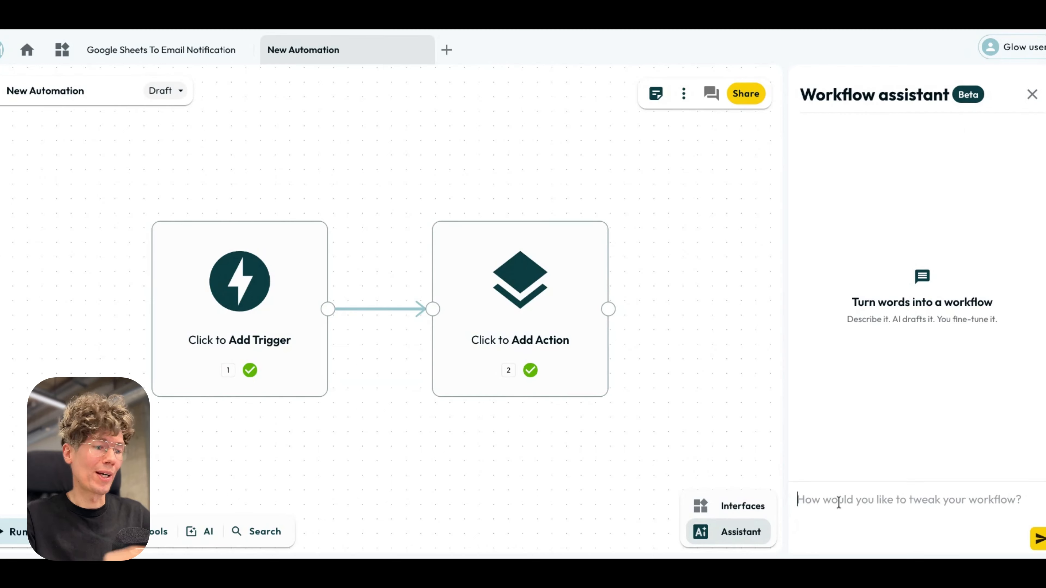
Draft the request "integrate tiktok and chatgpt" for the workflow assistant in the new automation, and close the assistant without sending it.
text(integrate tiktok and chatgpt)
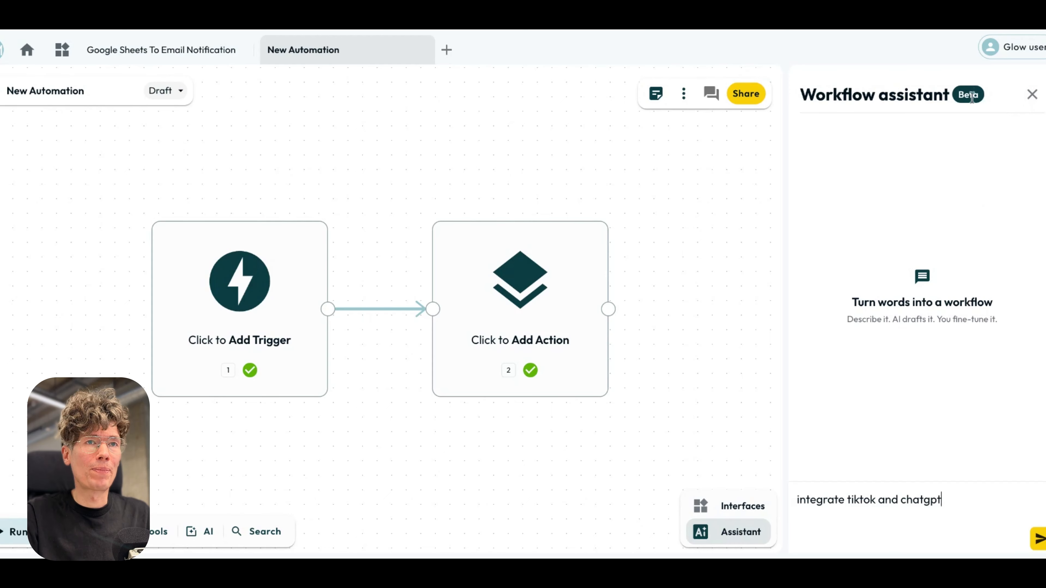
click(1032, 96)
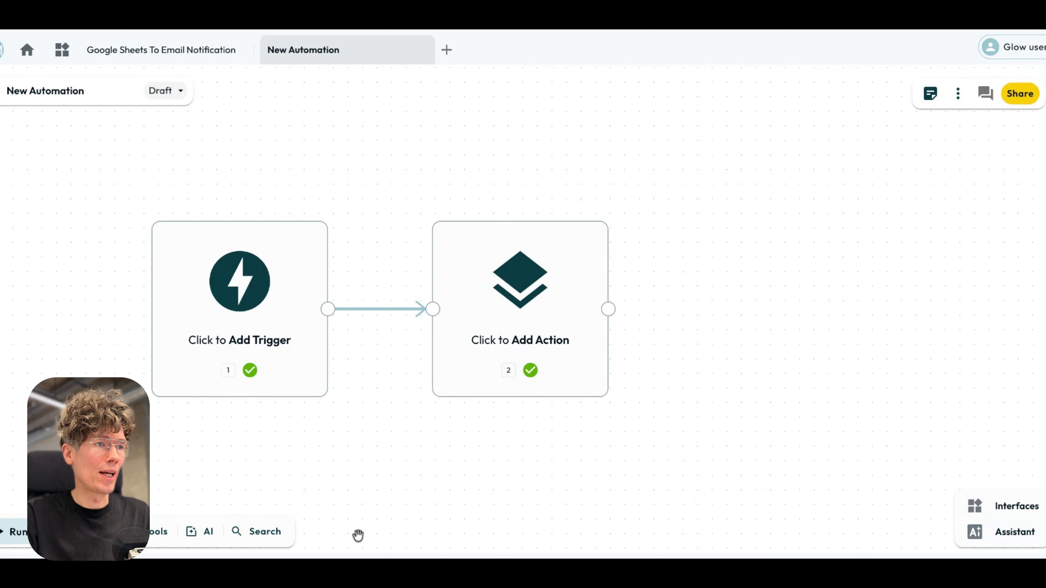
Add Telegram's Send a Text Message or Reply step connected to a WordPress.org Create Post step, and review both steps' settings.
click(84, 532)
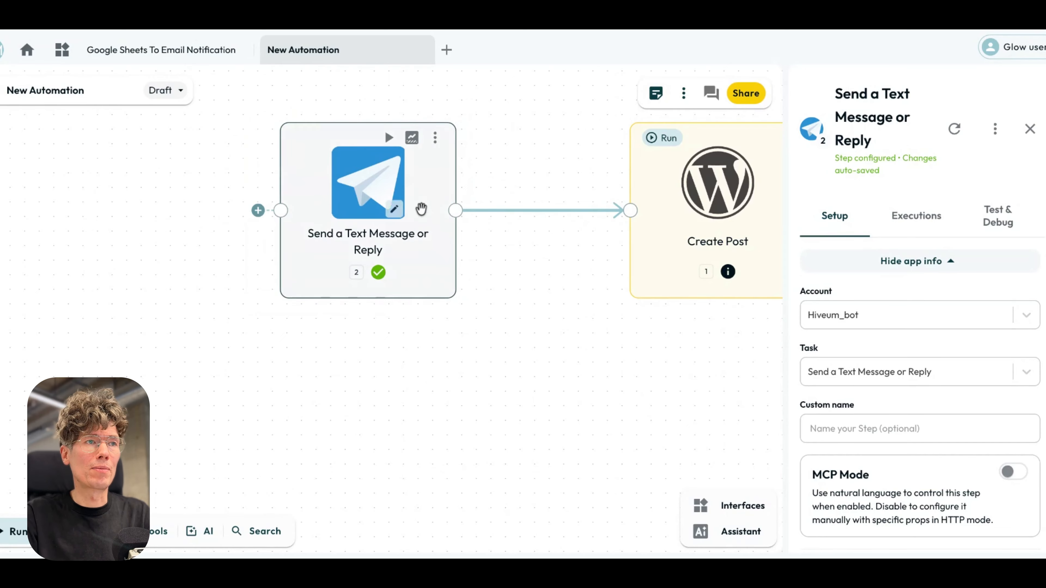
click(421, 209)
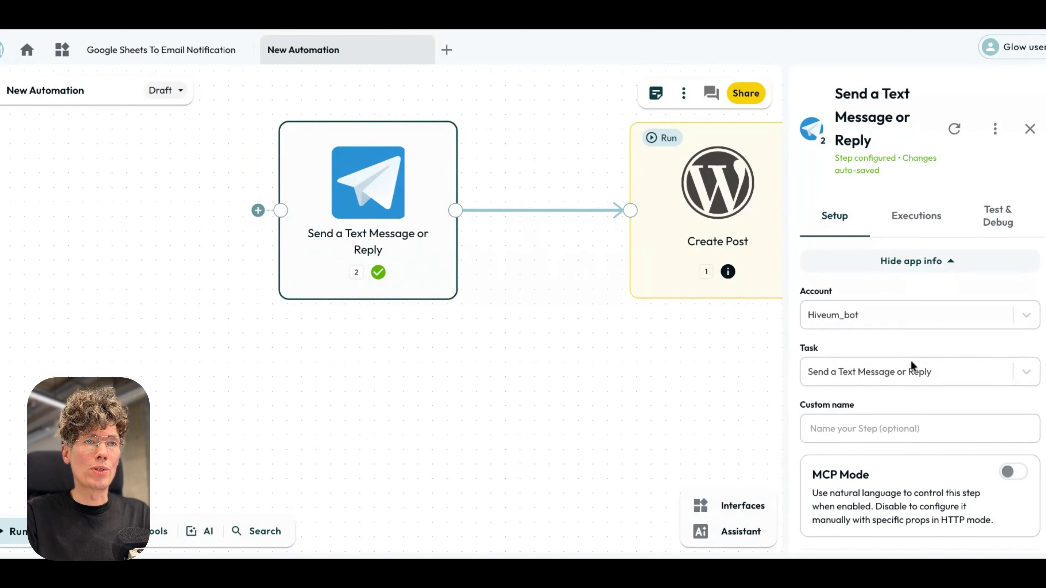
click(570, 258)
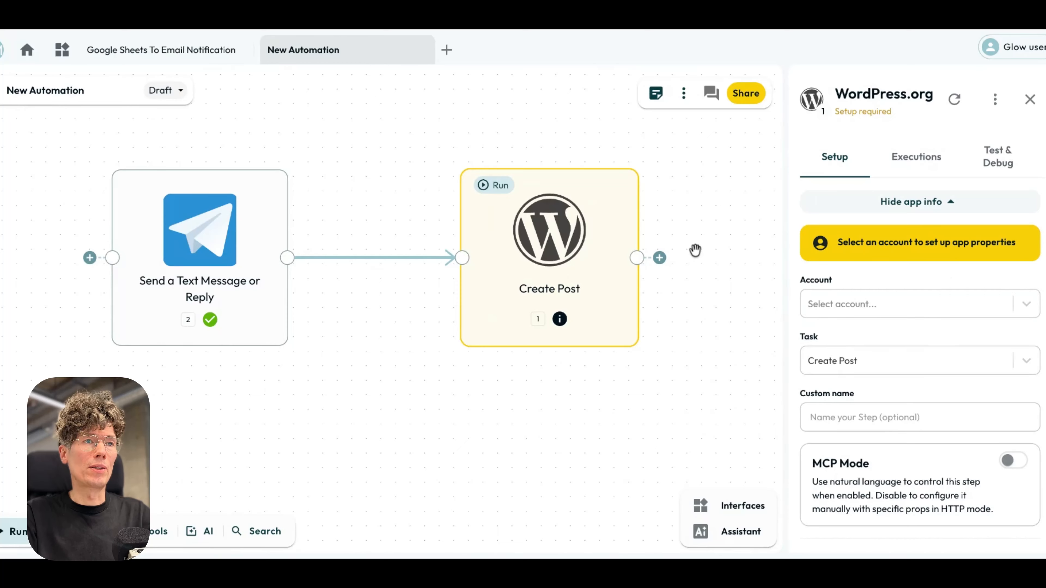
scroll(619, 266, down, 2)
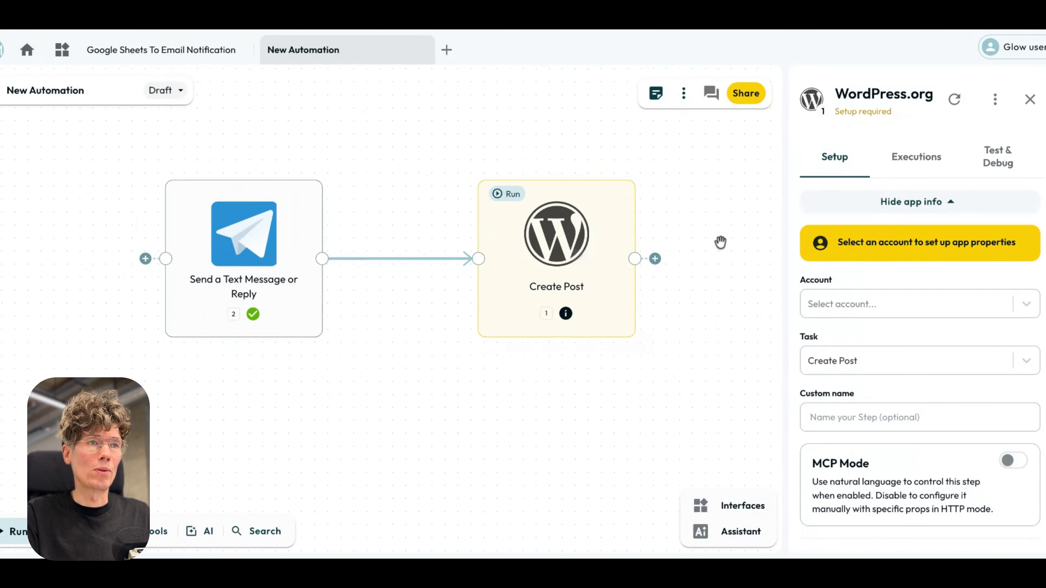
Add a Gmail Send Email step and connect it after the WordPress Create Post step.
click(149, 533)
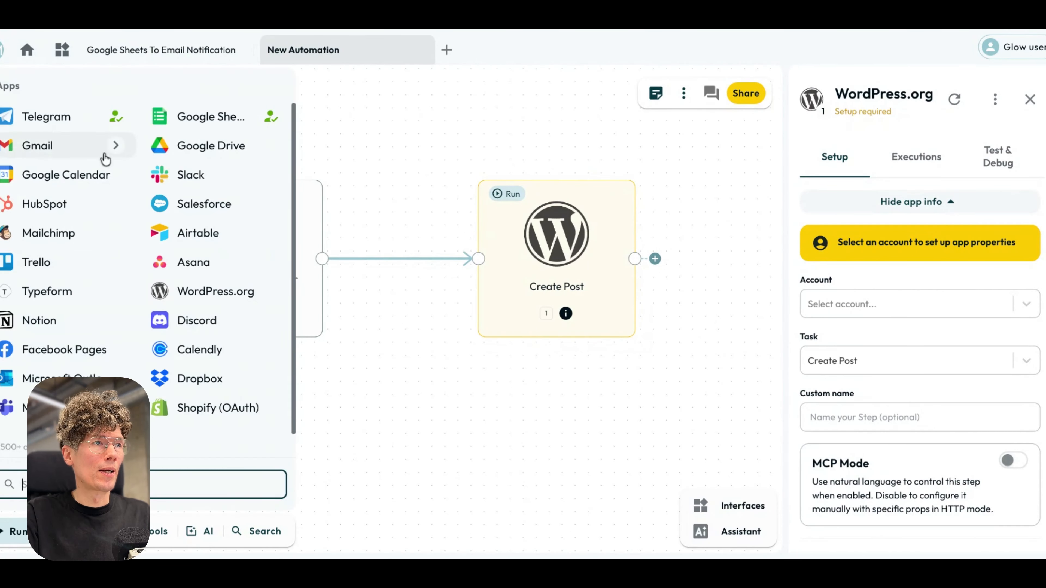
click(26, 144)
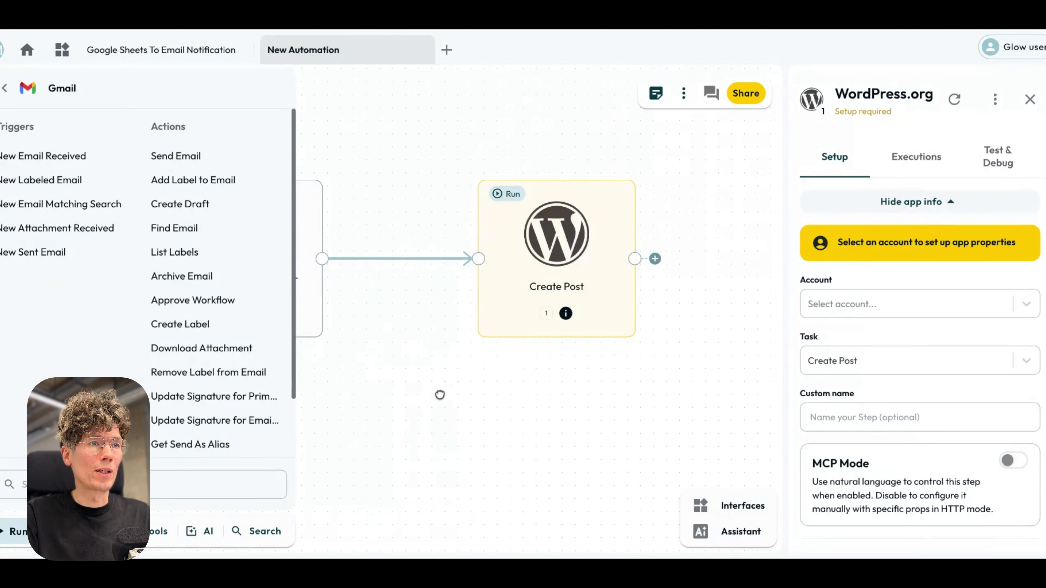
scroll(483, 338, down, 3)
drag(407, 388, 290, 318)
click(235, 162)
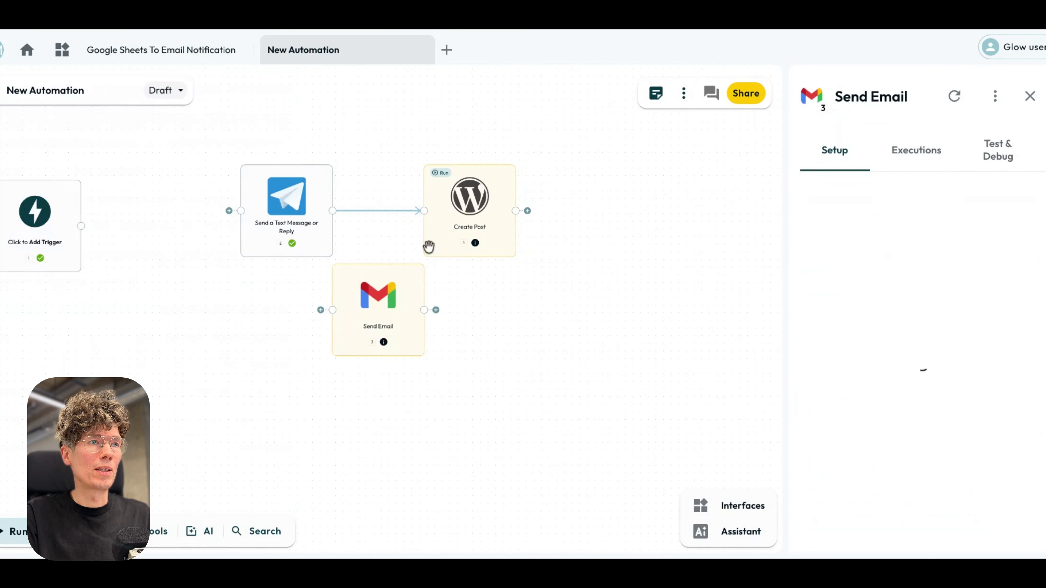
drag(381, 312, 619, 216)
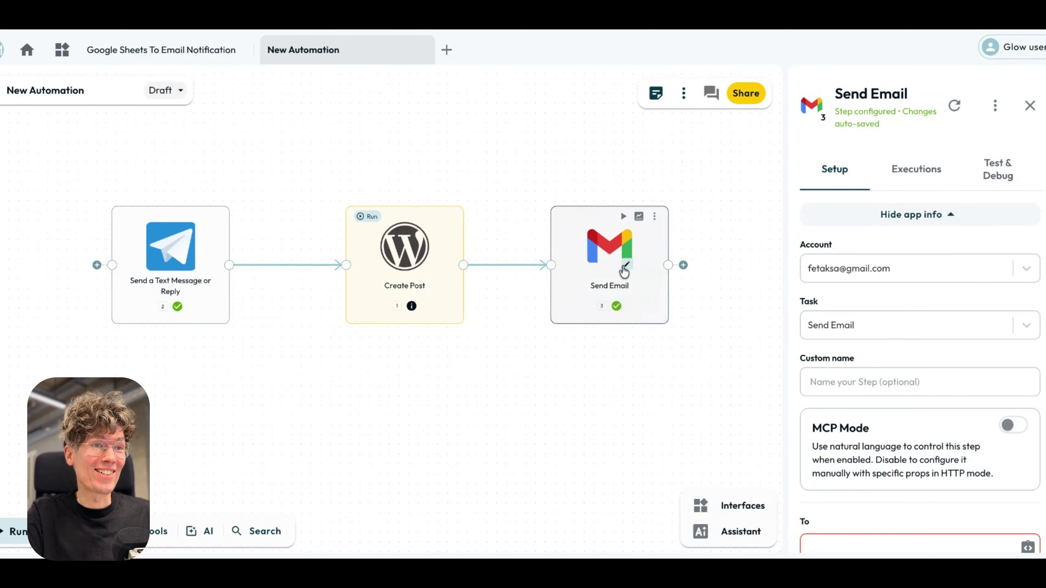
mouse_move(192, 250)
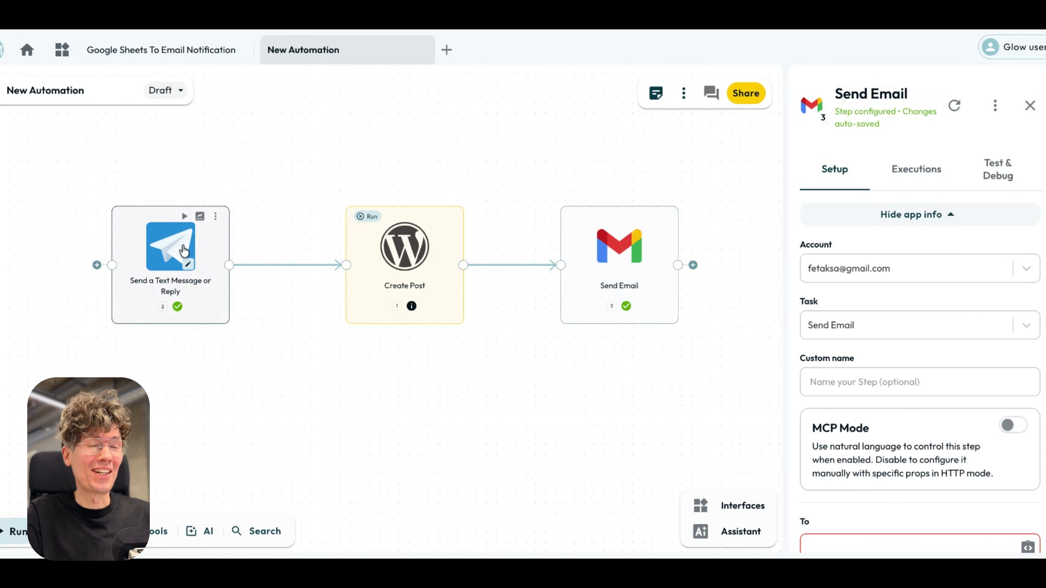